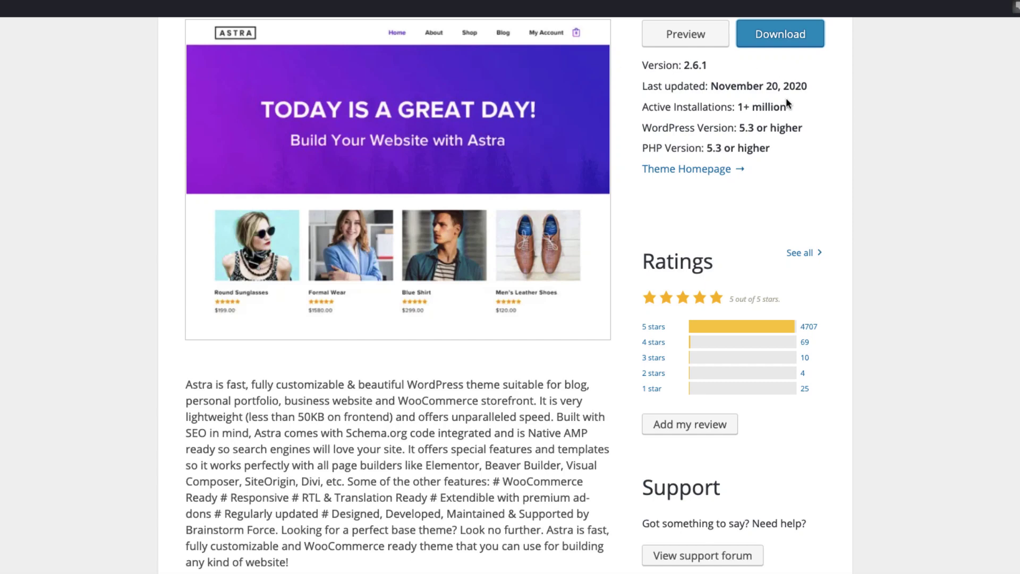
# Review the Astra free vs Pro comparison, highlighting the active installations count and Astra Pro column
pyautogui.moveTo(789, 107); pyautogui.dragTo(734, 109)
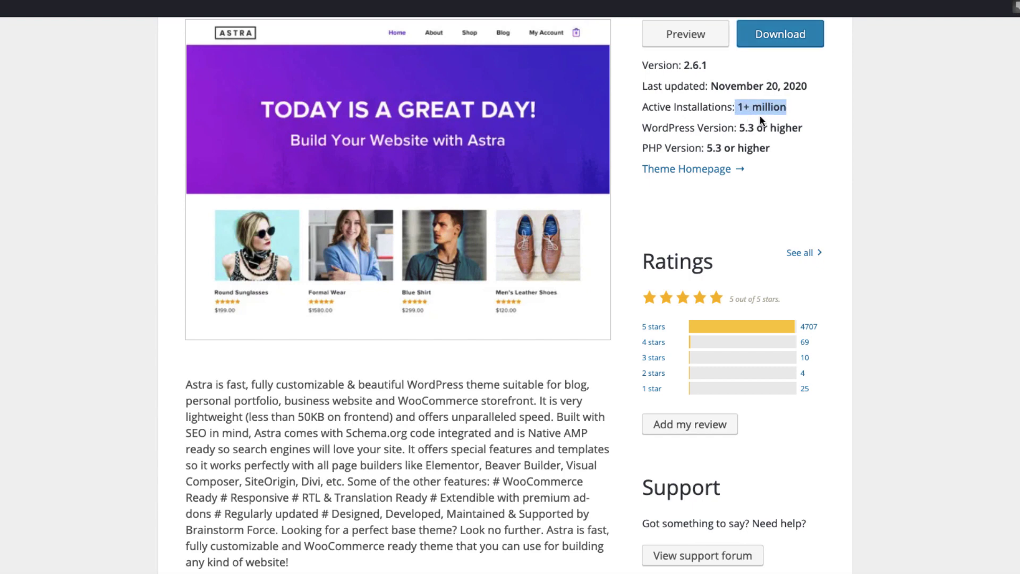
pyautogui.click(799, 129)
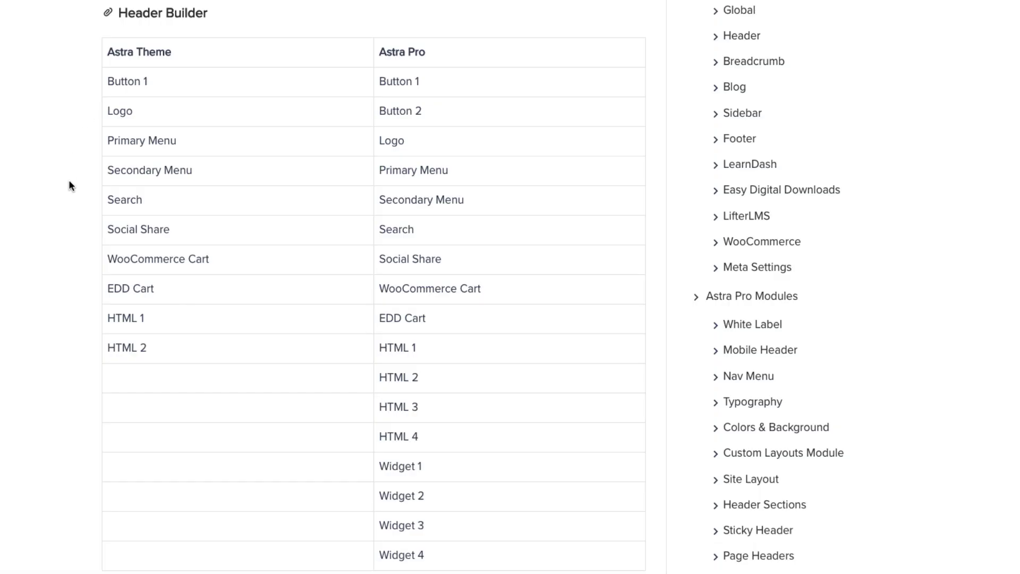
pyautogui.scroll(1, 69, 180)
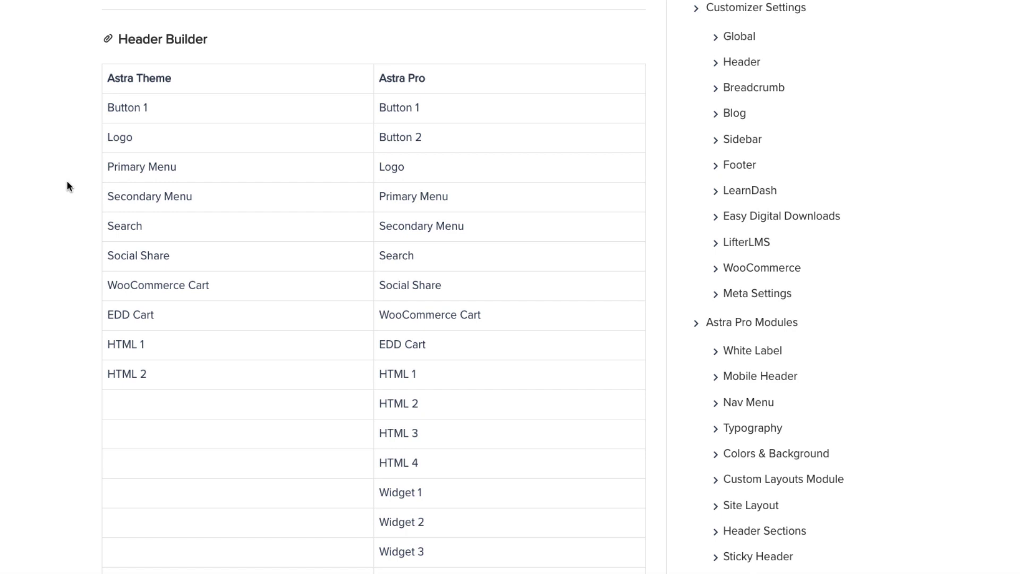
pyautogui.moveTo(177, 81); pyautogui.dragTo(333, 71)
pyautogui.moveTo(427, 79); pyautogui.dragTo(381, 80)
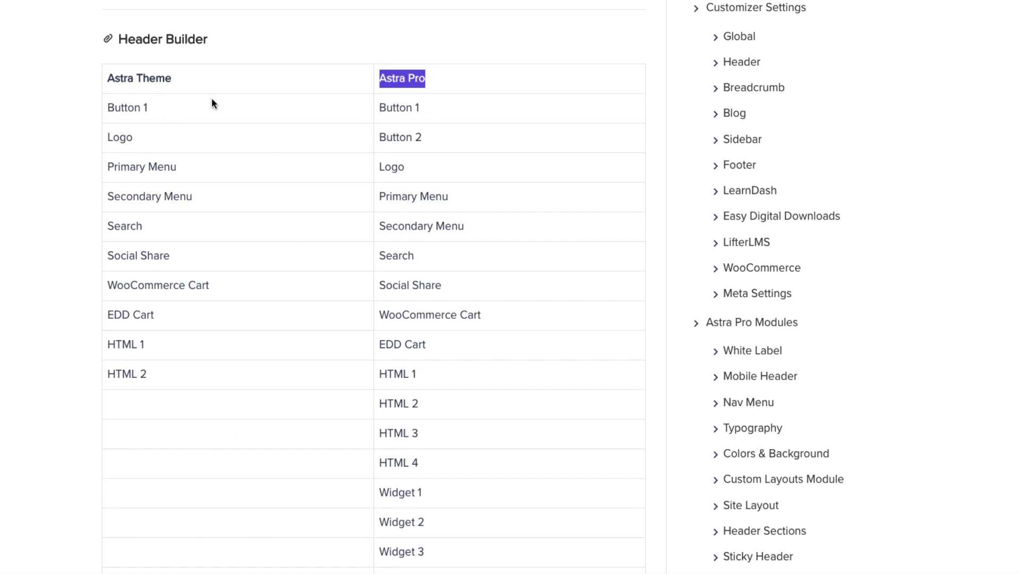
pyautogui.scroll(-8, 273, 184)
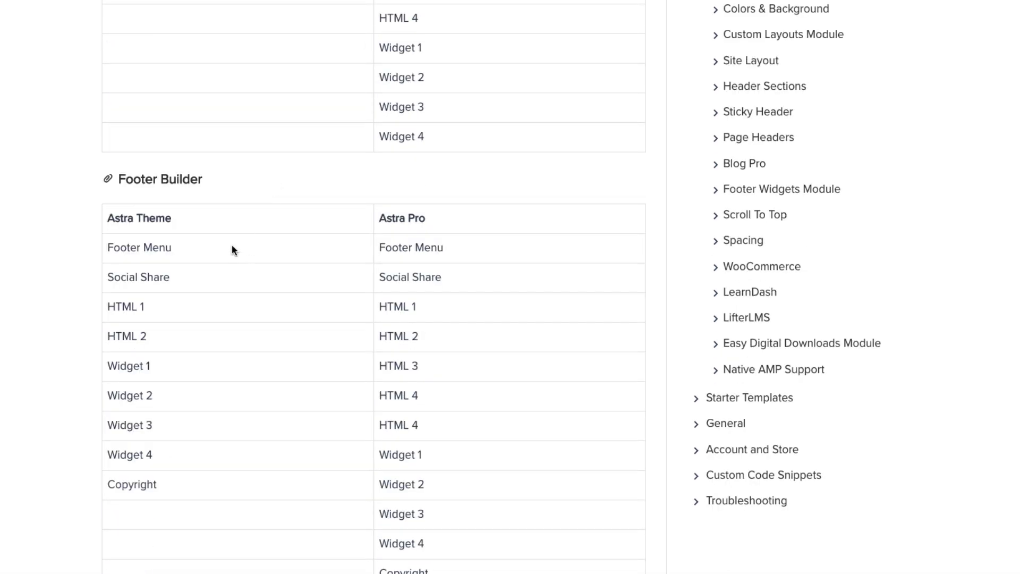
pyautogui.scroll(7, 251, 256)
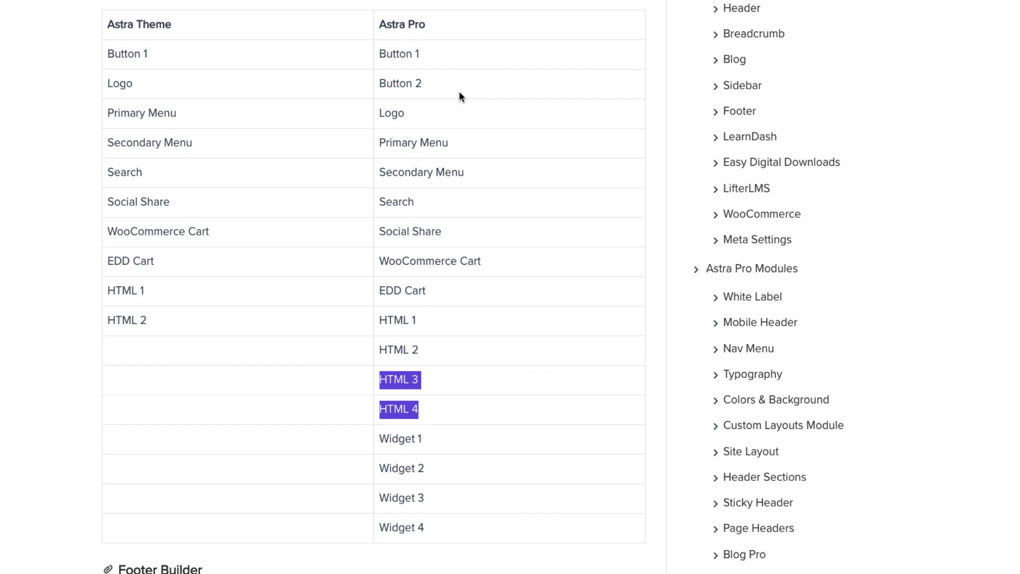
# Point out Pro-only builder elements: Button 2, four header widgets, footer buttons, Widget 4 and HTML 4
pyautogui.moveTo(459, 91); pyautogui.dragTo(386, 84)
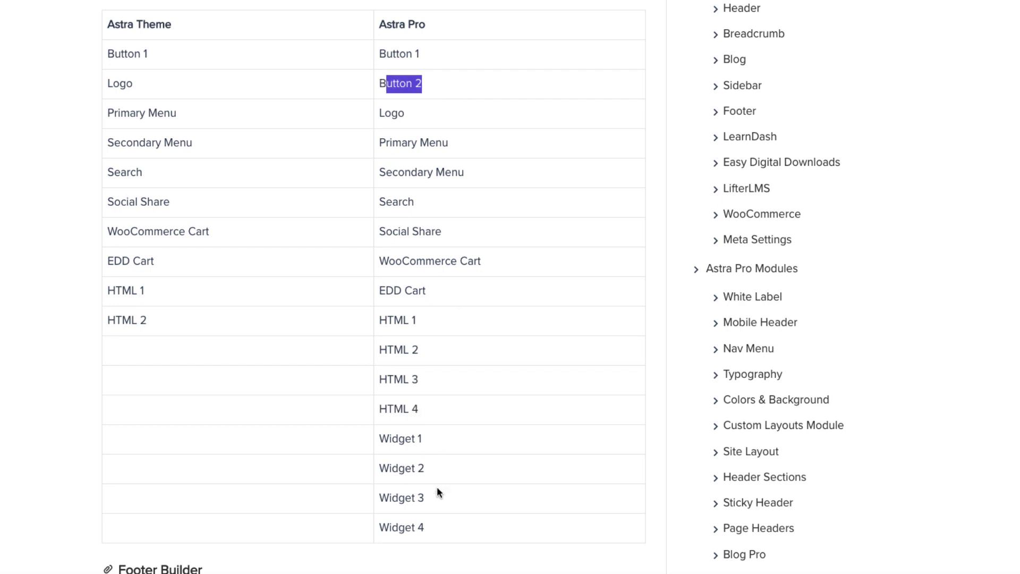
pyautogui.moveTo(428, 531); pyautogui.dragTo(380, 382)
pyautogui.scroll(-10, 472, 346)
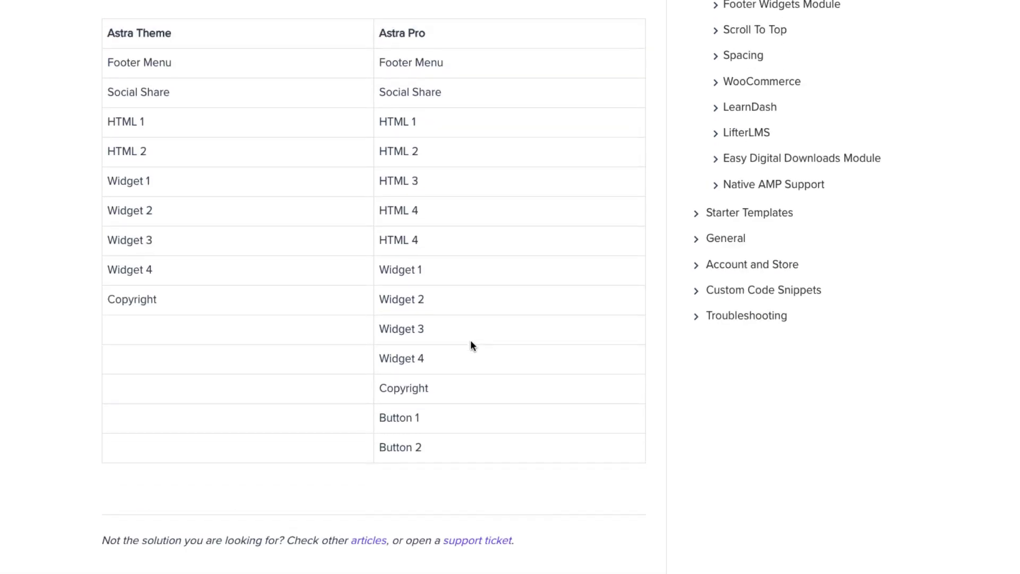
pyautogui.scroll(1, 471, 346)
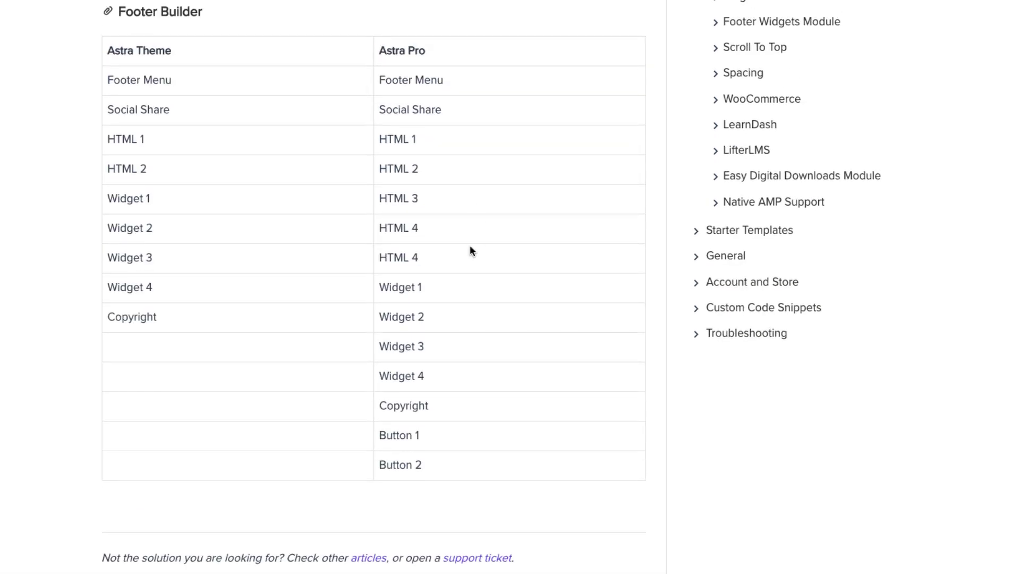
pyautogui.moveTo(423, 466); pyautogui.dragTo(380, 431)
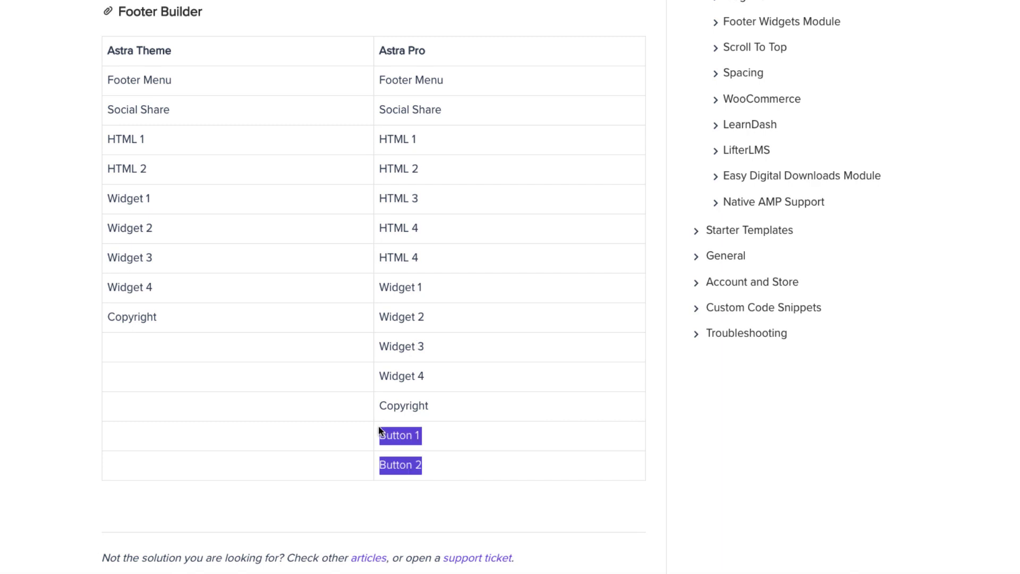
pyautogui.moveTo(424, 376); pyautogui.dragTo(381, 376)
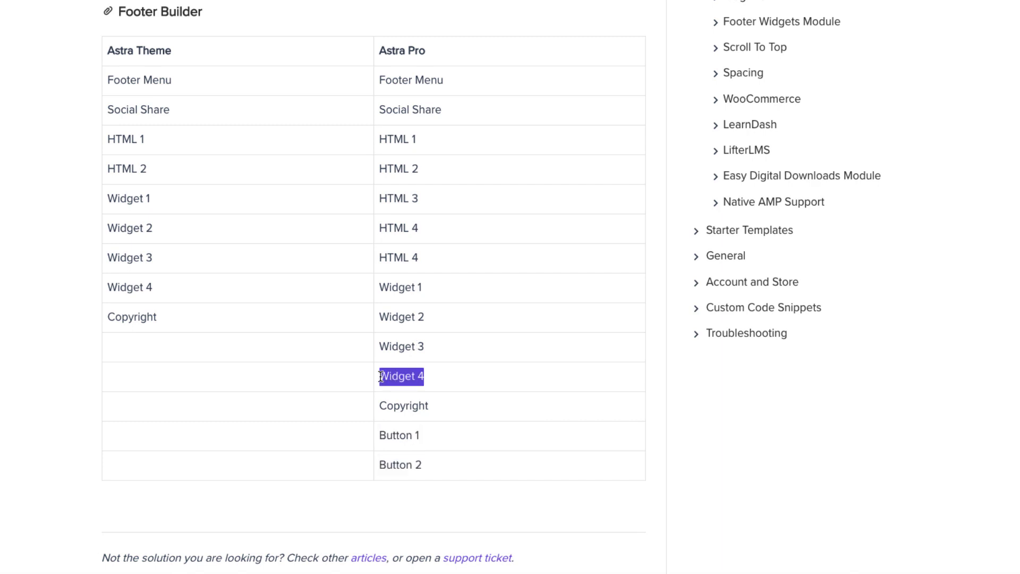
pyautogui.moveTo(419, 257); pyautogui.dragTo(380, 229)
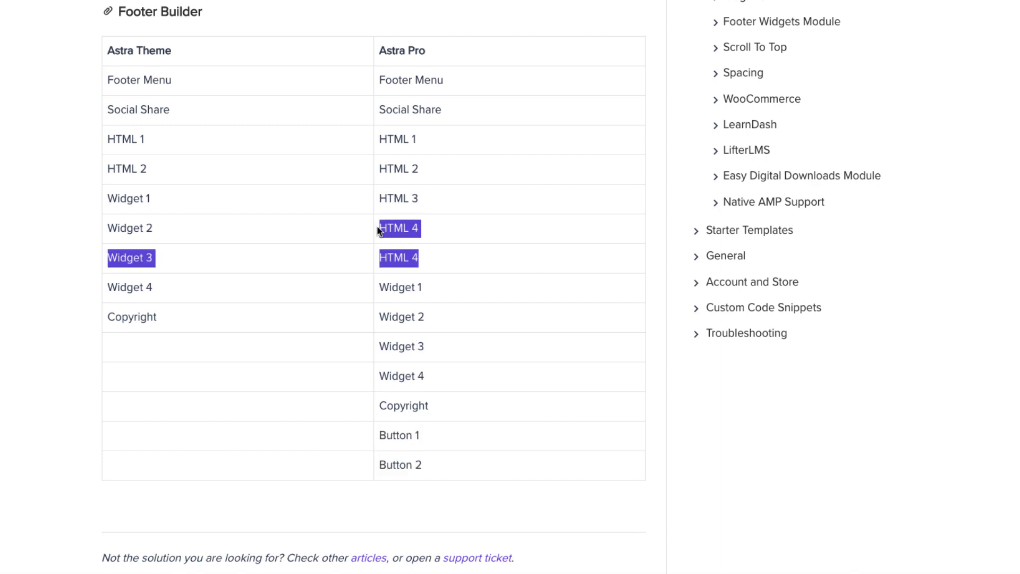
pyautogui.click(472, 263)
pyautogui.scroll(10, 519, 375)
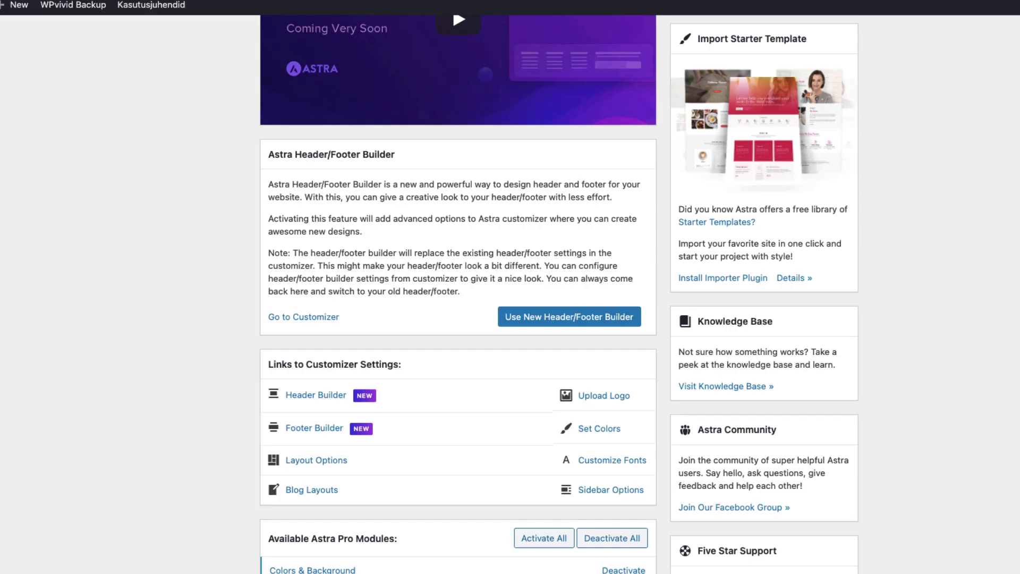
# Activate Astra's new Header/Footer Builder from the Astra Options page
pyautogui.scroll(4, 110, 259)
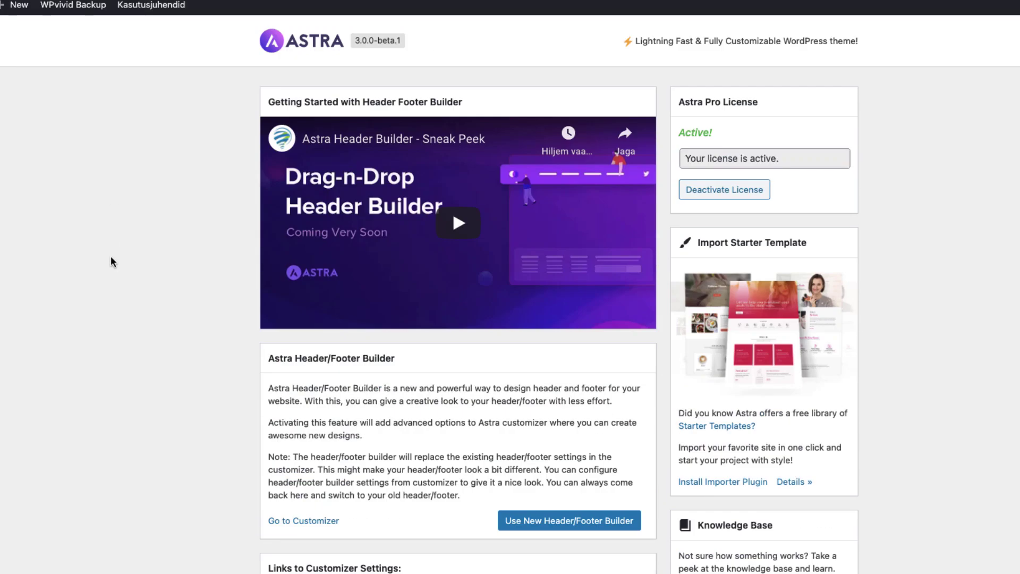
pyautogui.scroll(-1, 111, 256)
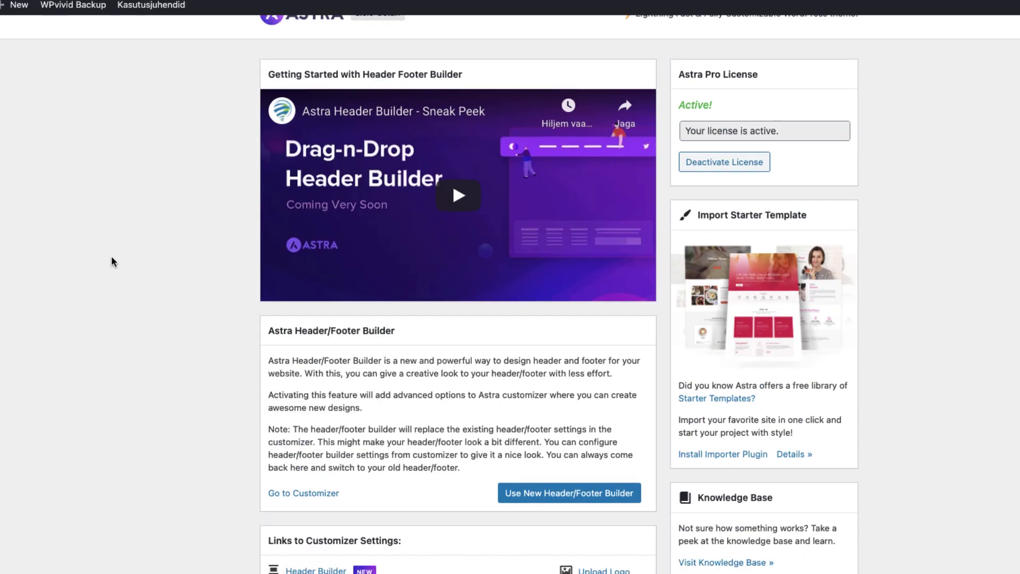
pyautogui.scroll(-3, 111, 258)
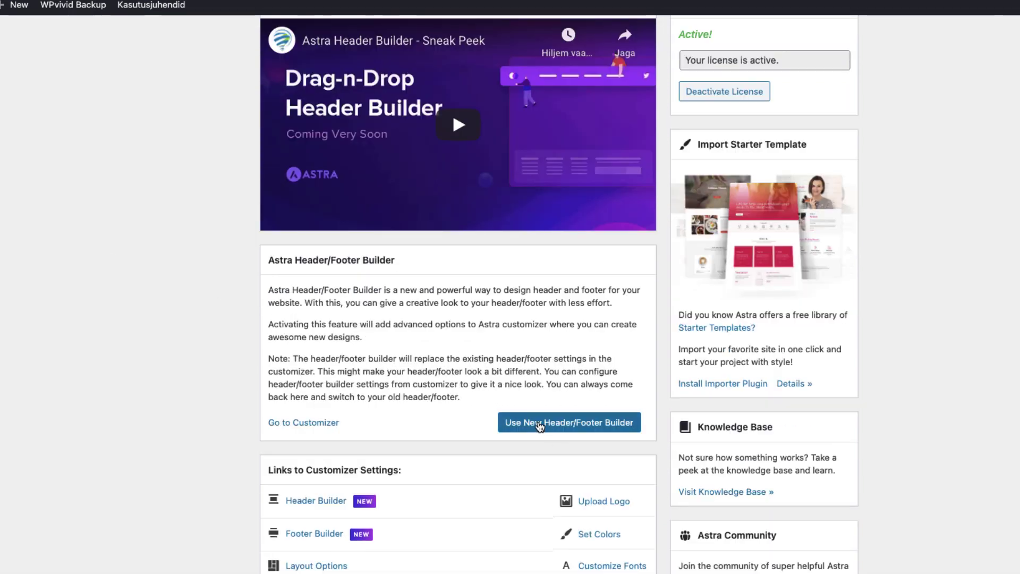
pyautogui.click(539, 423)
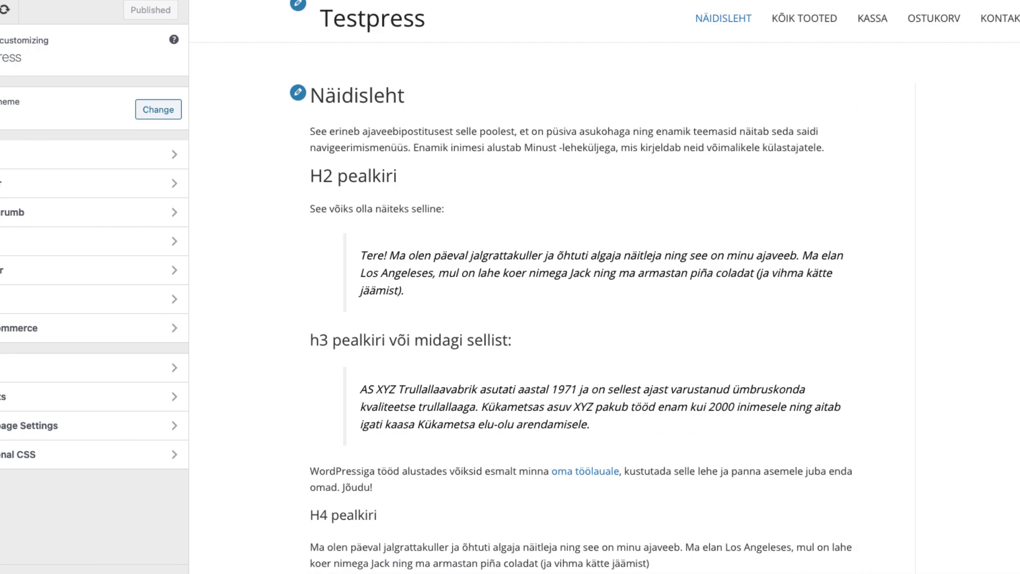
pyautogui.click(61, 193)
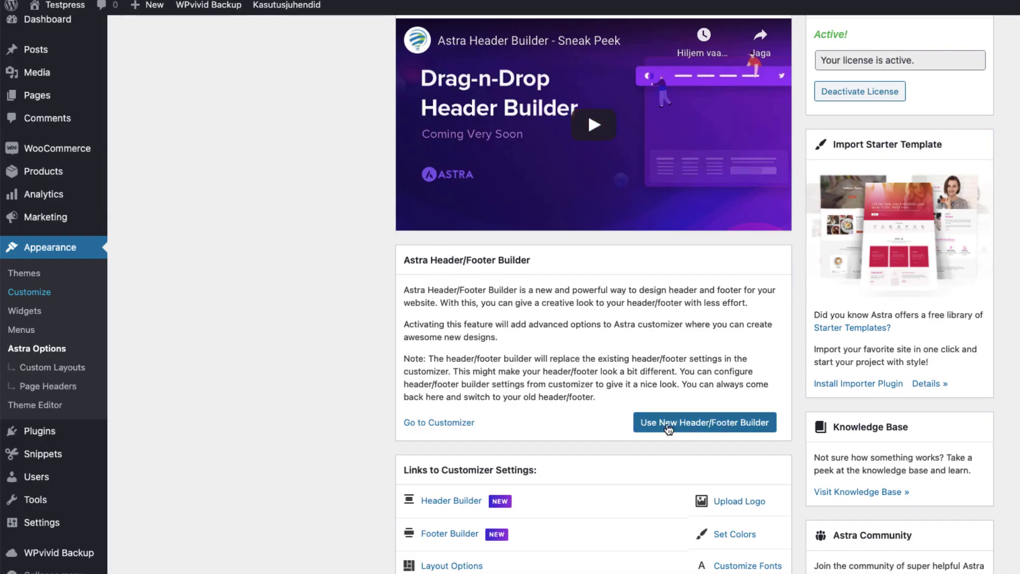
pyautogui.click(666, 425)
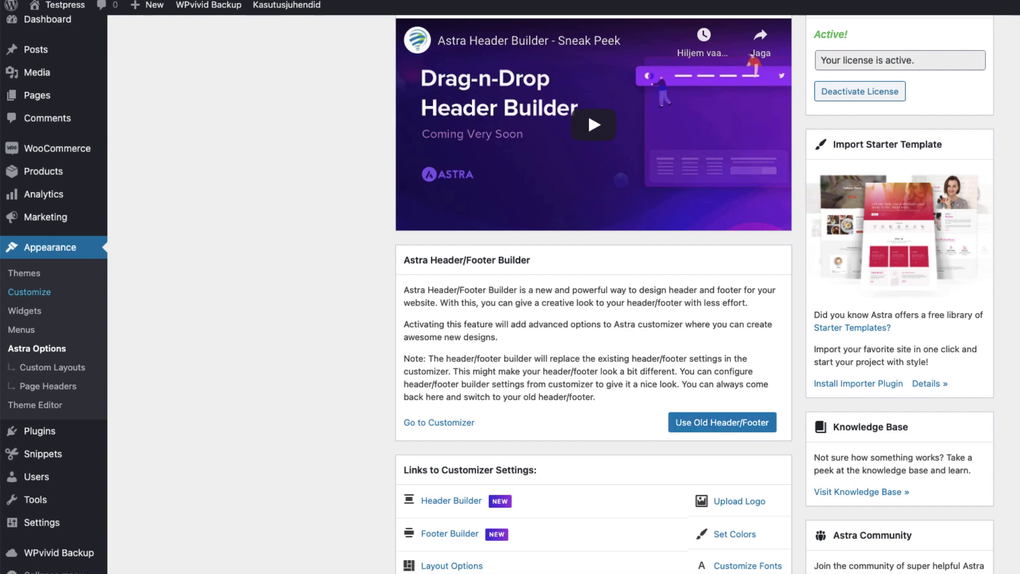
# Open the Customizer's Header Builder and drag Primary Menu between columns and rows, ending after Cart
pyautogui.click(29, 292)
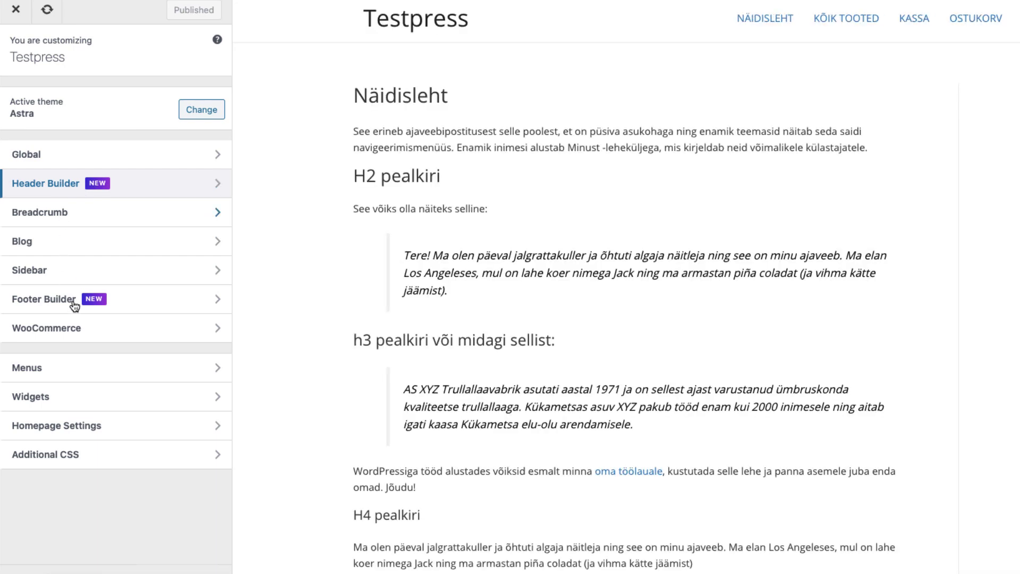
pyautogui.click(79, 183)
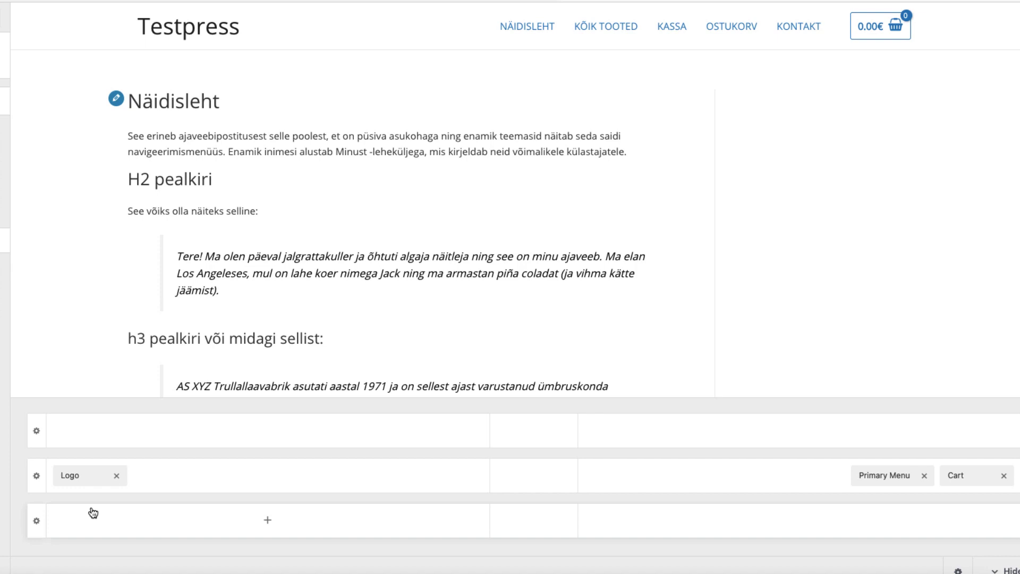
pyautogui.moveTo(875, 474); pyautogui.dragTo(552, 481)
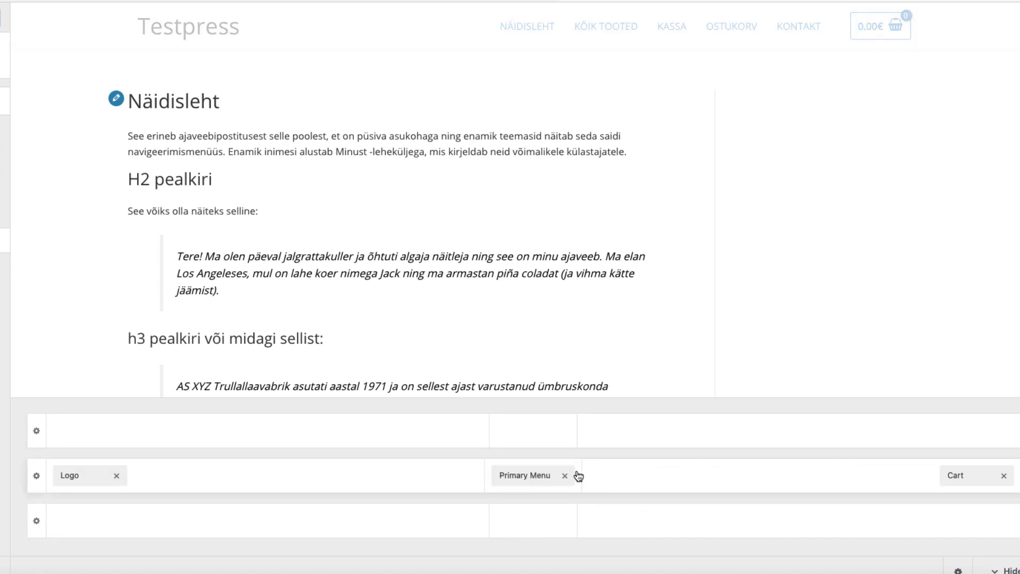
pyautogui.moveTo(515, 473); pyautogui.dragTo(441, 481)
pyautogui.moveTo(186, 476); pyautogui.dragTo(211, 529)
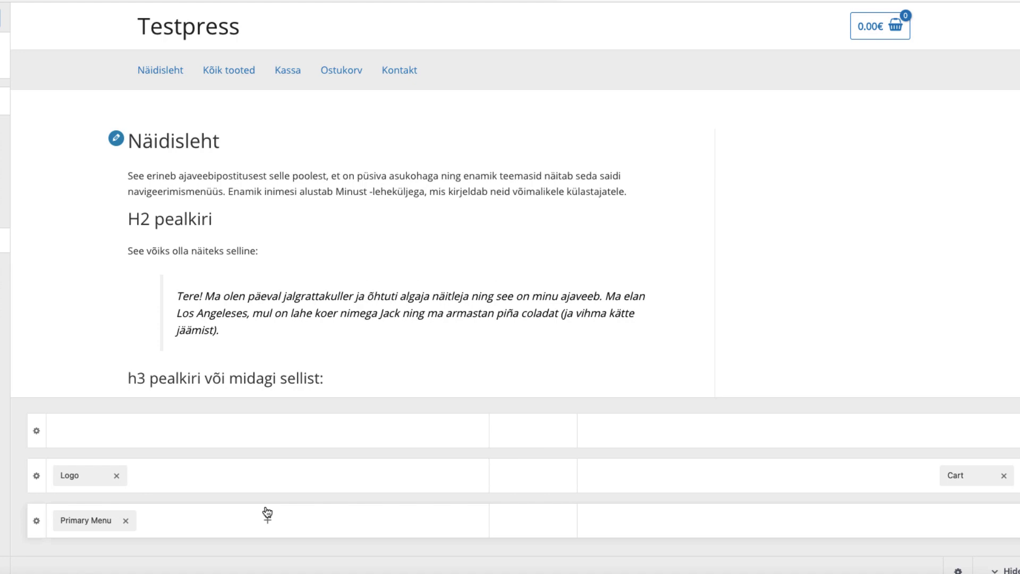
pyautogui.moveTo(75, 519); pyautogui.dragTo(868, 494)
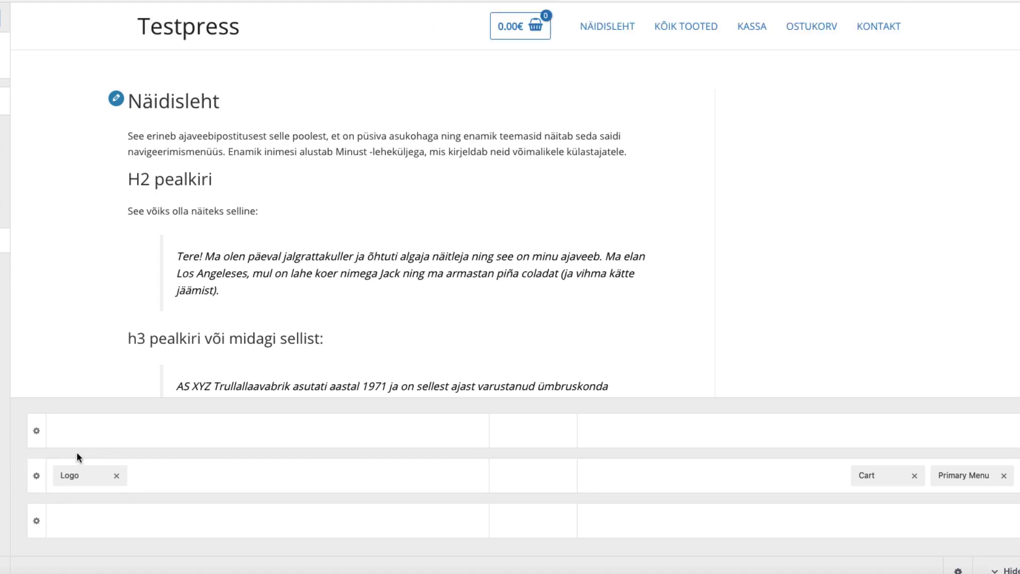
# Set the Primary Header row height to 48 and view its Design options
pyautogui.click(37, 477)
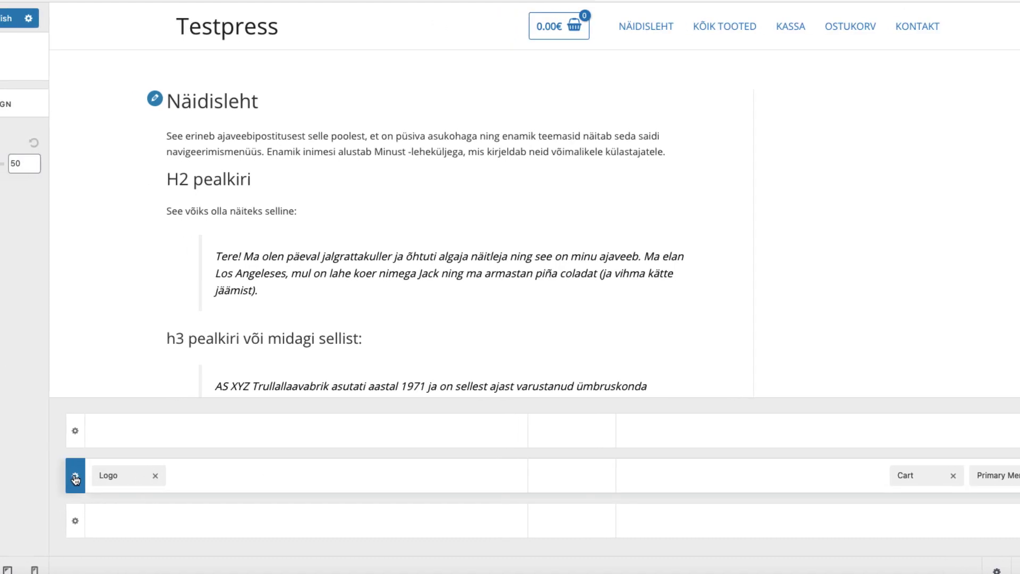
pyautogui.moveTo(19, 163)
pyautogui.mouseDown()
pyautogui.moveTo(48, 166)
pyautogui.moveTo(10, 163)
pyautogui.moveTo(19, 164)
pyautogui.mouseUp()
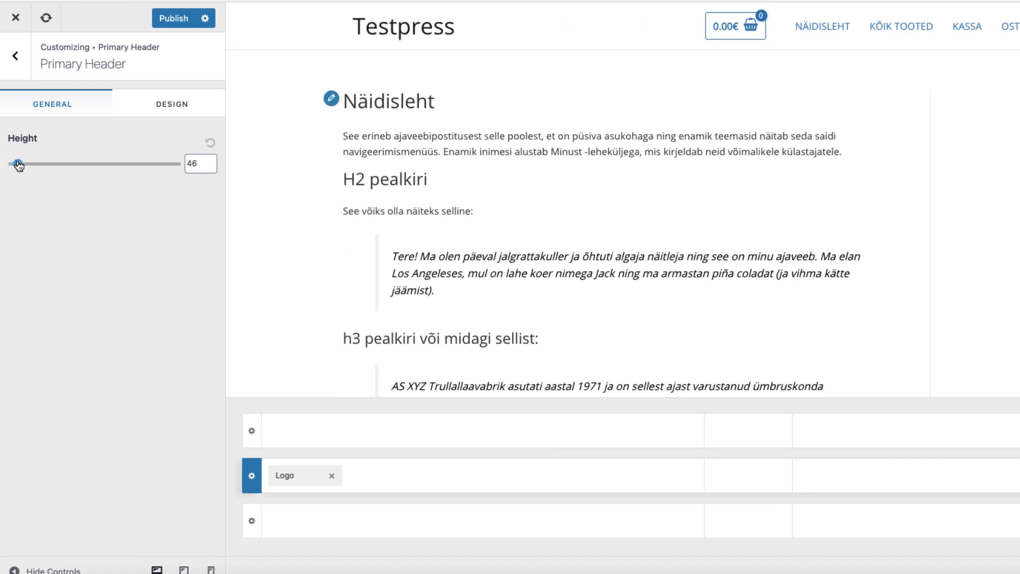
pyautogui.click(169, 104)
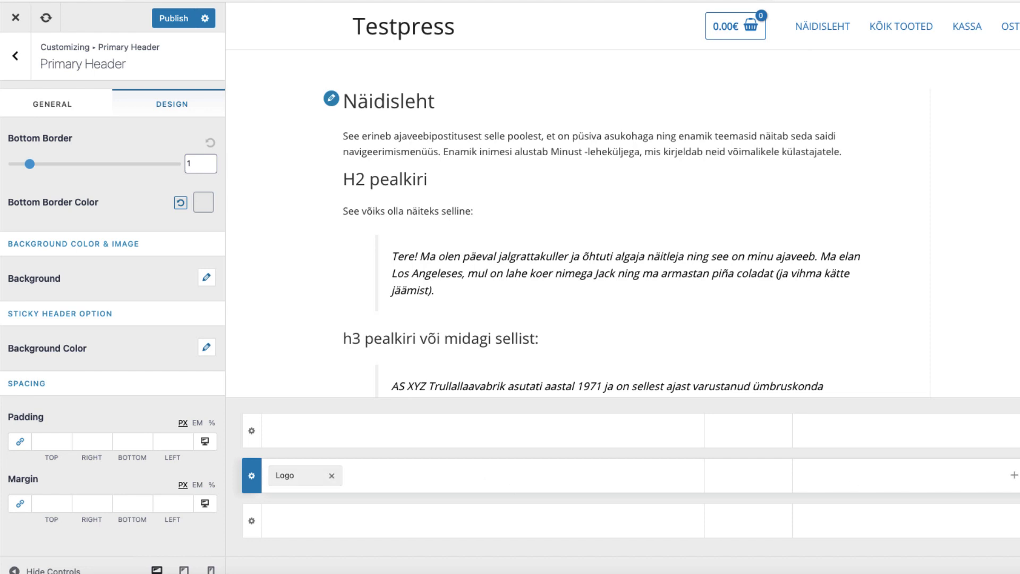
# Move Primary Menu left of Cart and insert Button 2 to the right of Cart
pyautogui.moveTo(917, 477); pyautogui.dragTo(905, 477)
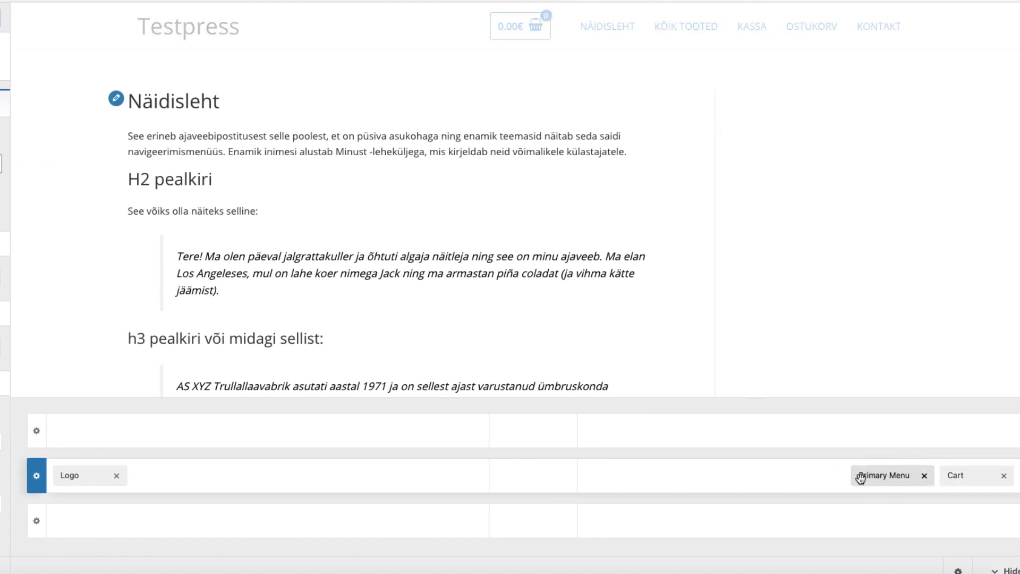
pyautogui.click(789, 478)
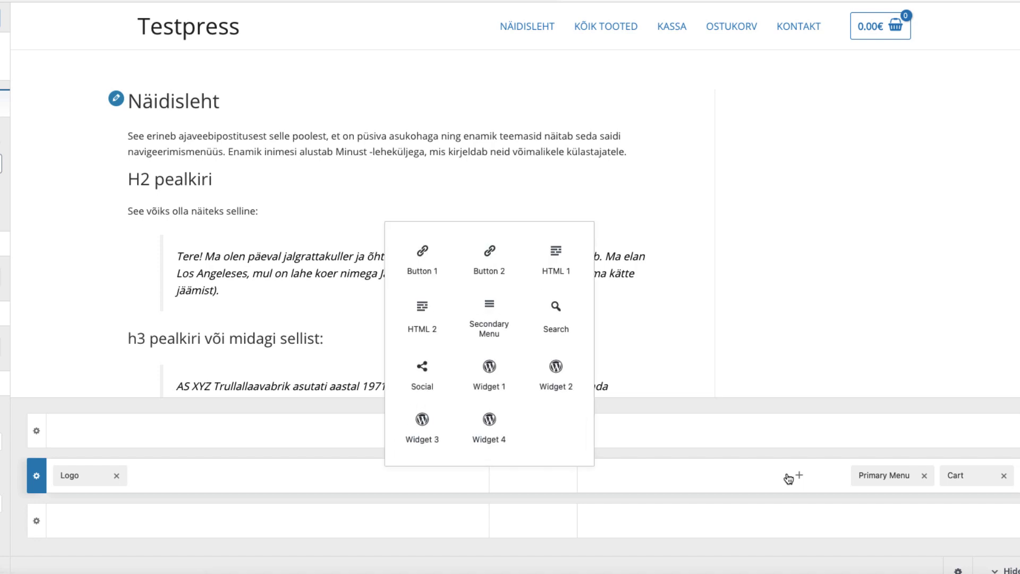
pyautogui.click(489, 258)
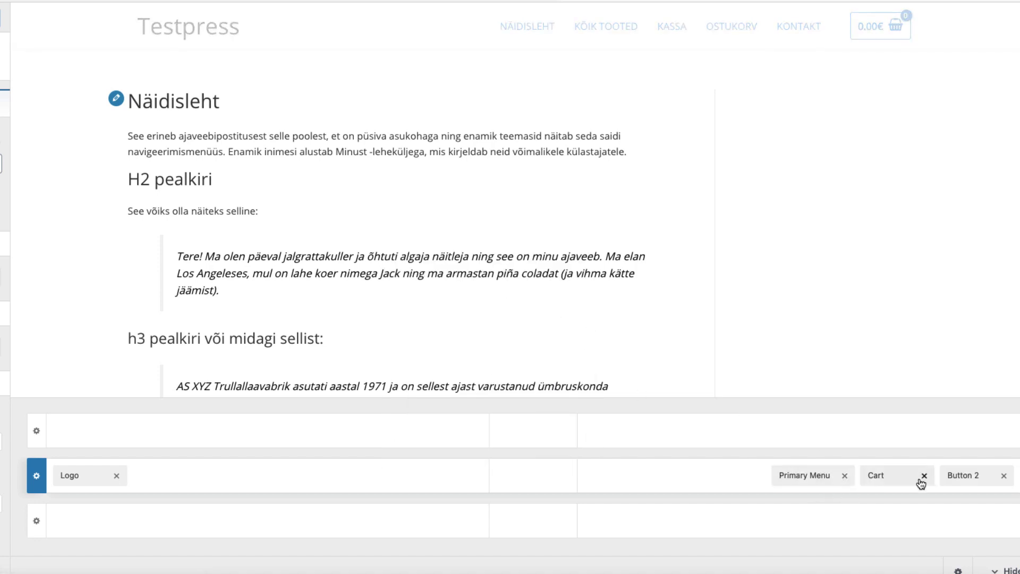
pyautogui.moveTo(943, 476); pyautogui.dragTo(973, 477)
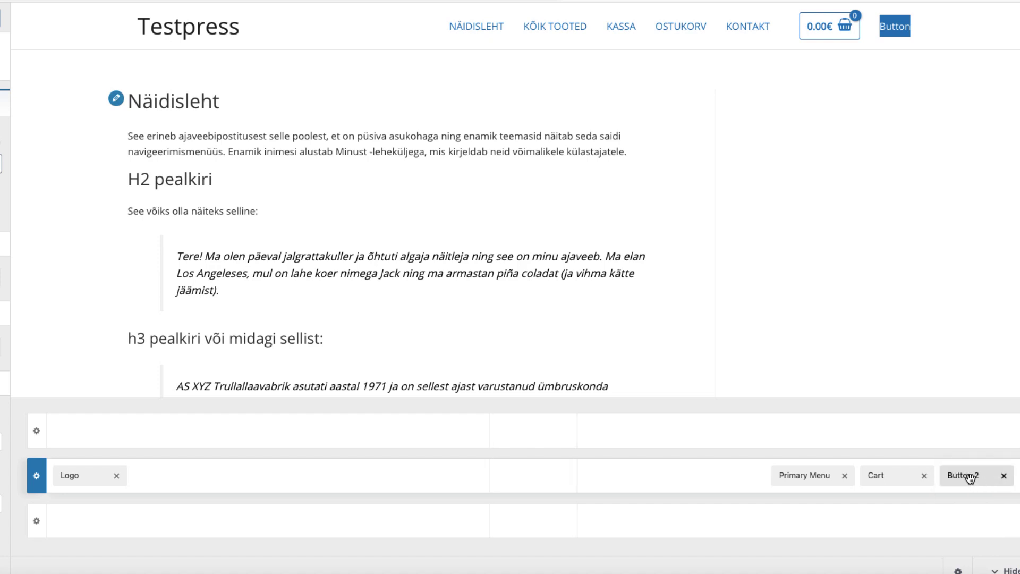
# Open Button 2 settings and select its label text and link address
pyautogui.click(968, 476)
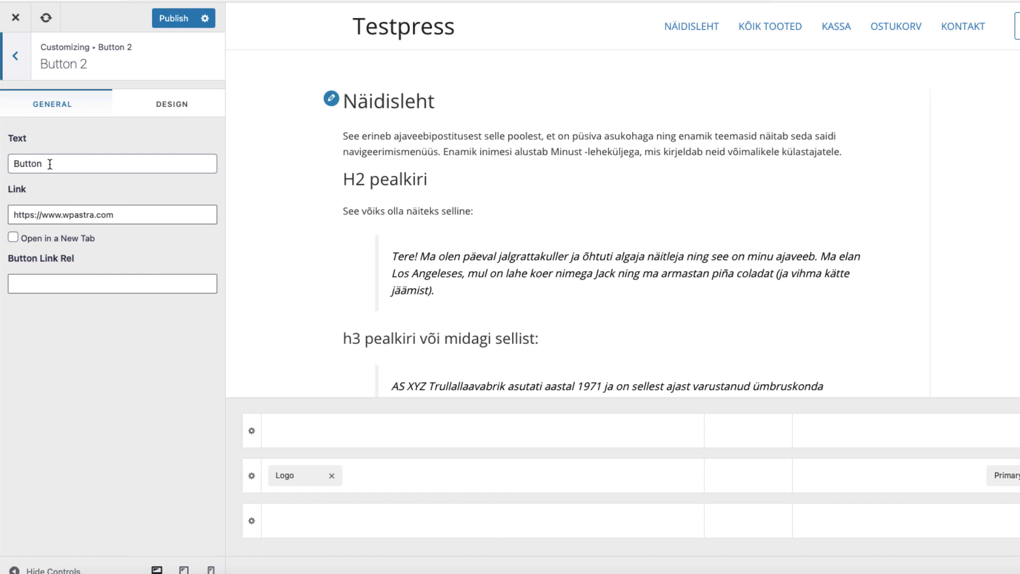
pyautogui.doubleClick(33, 163)
pyautogui.tripleClick(97, 216)
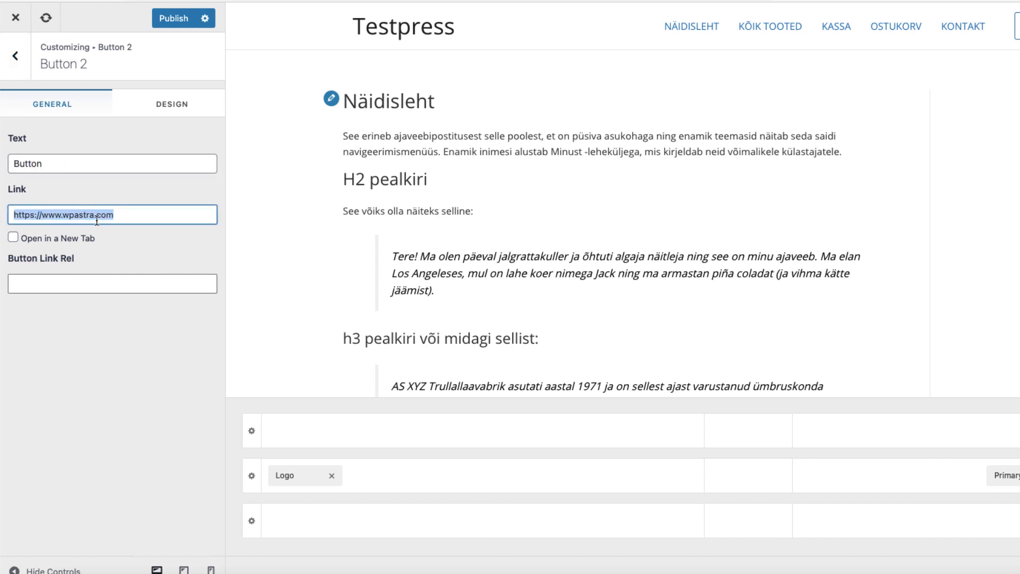
# Give Button 2 padding of 10 on all sides and a border radius of 50
pyautogui.click(161, 114)
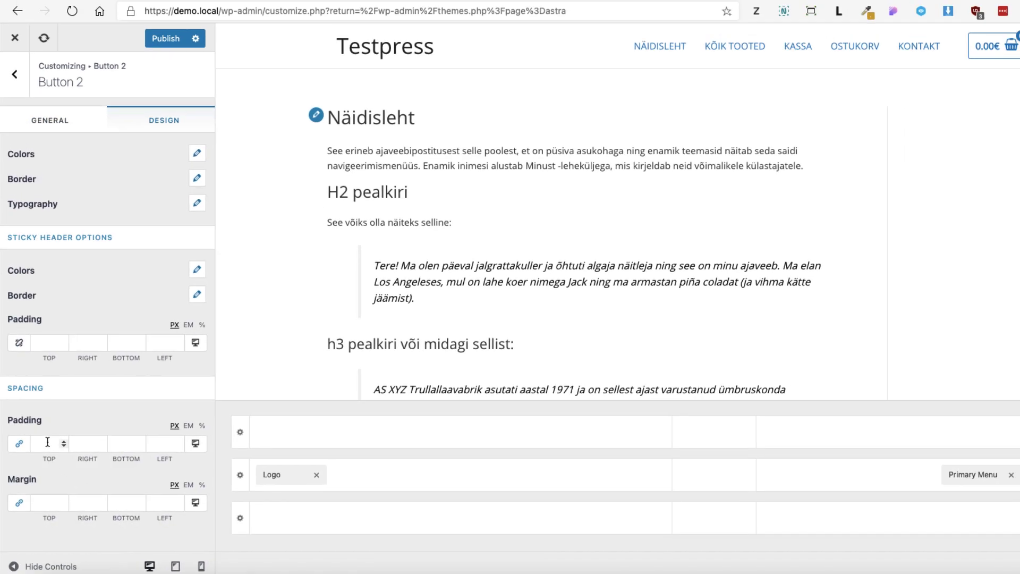
pyautogui.click(48, 442)
pyautogui.write('10')
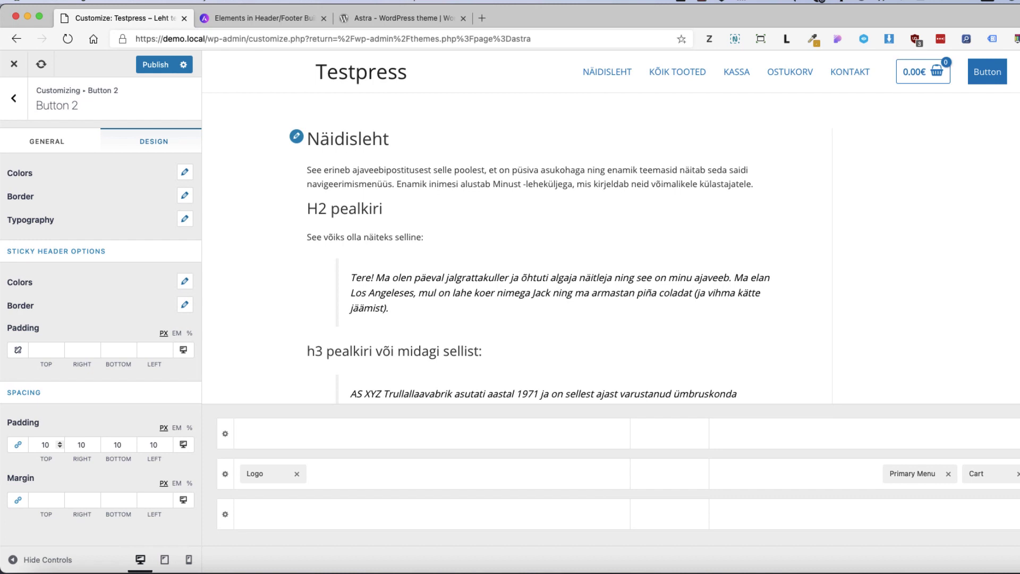
pyautogui.click(184, 195)
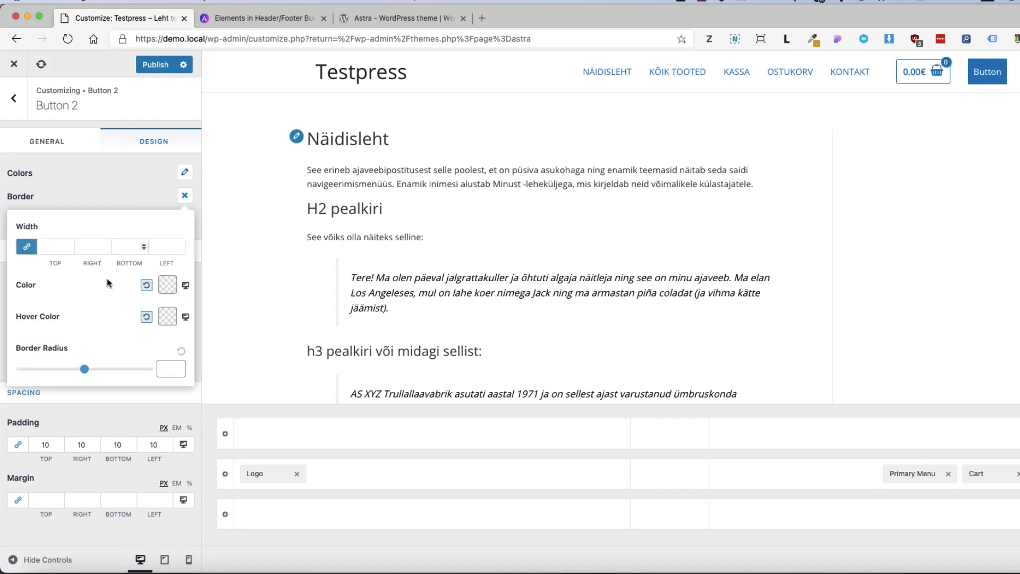
pyautogui.click(164, 370)
pyautogui.write('50')
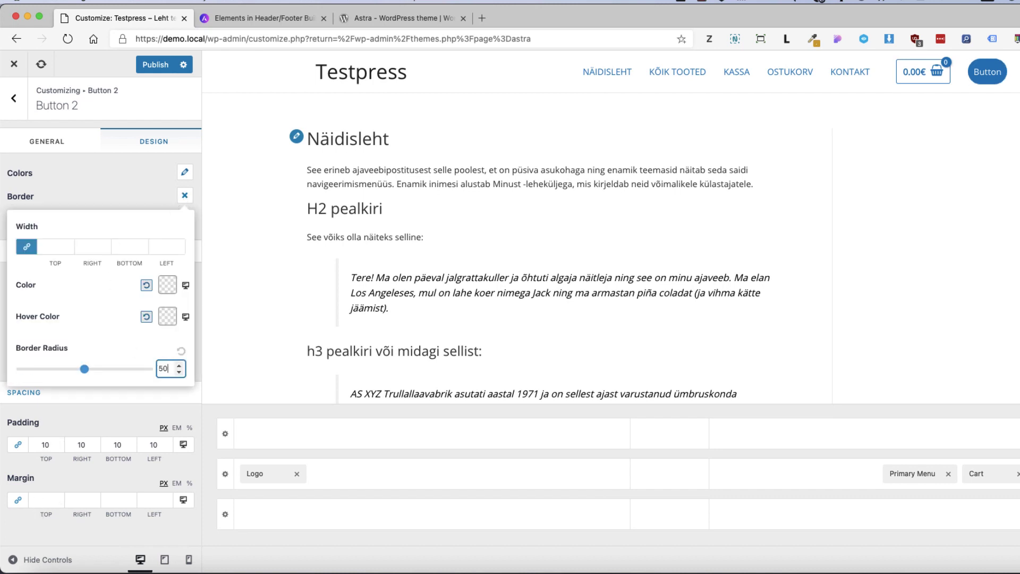
pyautogui.click(128, 412)
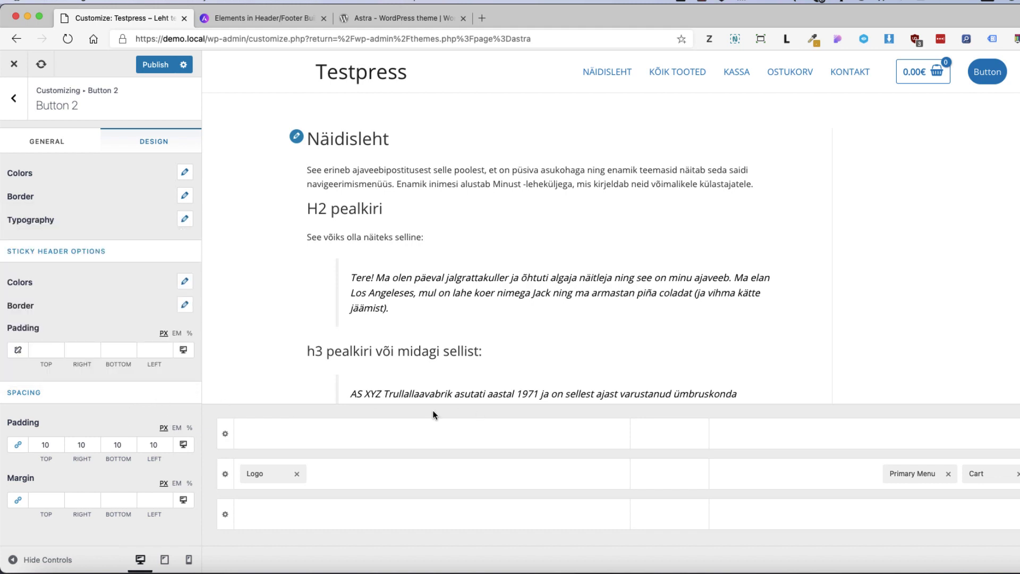
# Insert a Search icon element into the empty top header builder row
pyautogui.click(898, 434)
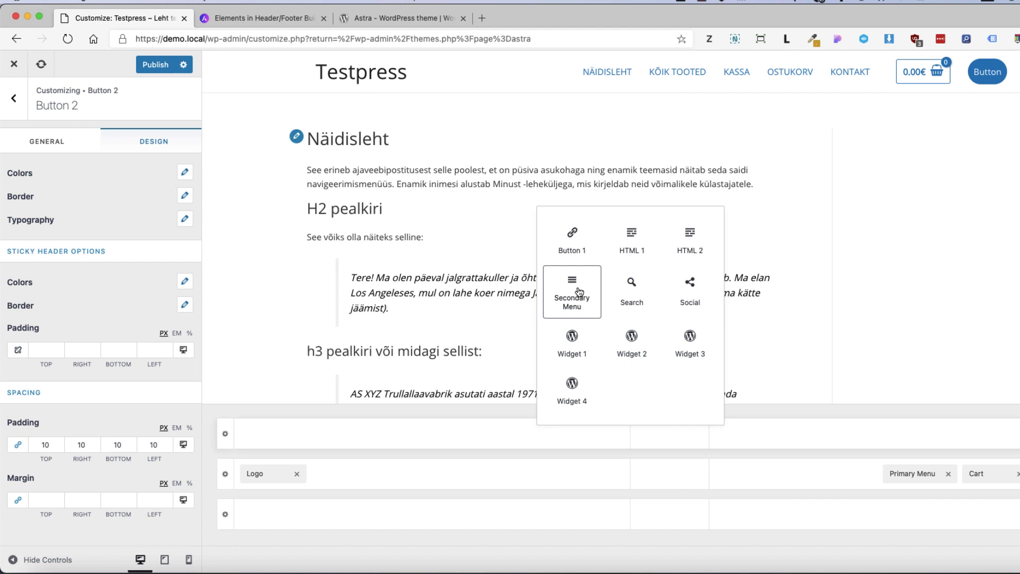
pyautogui.click(632, 282)
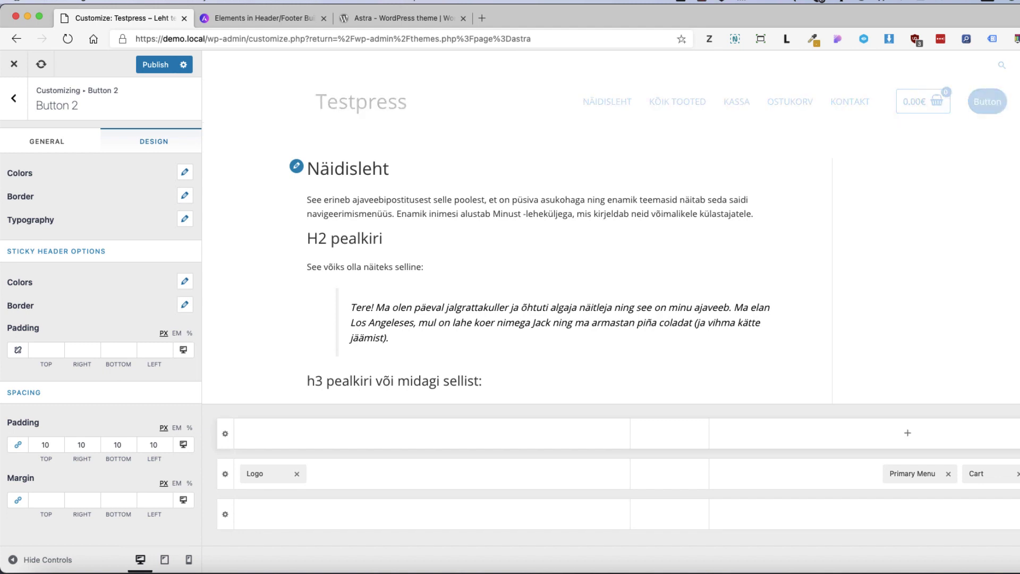
# Scroll the preview page down and back up to check the header
pyautogui.scroll(-1, 608, 261)
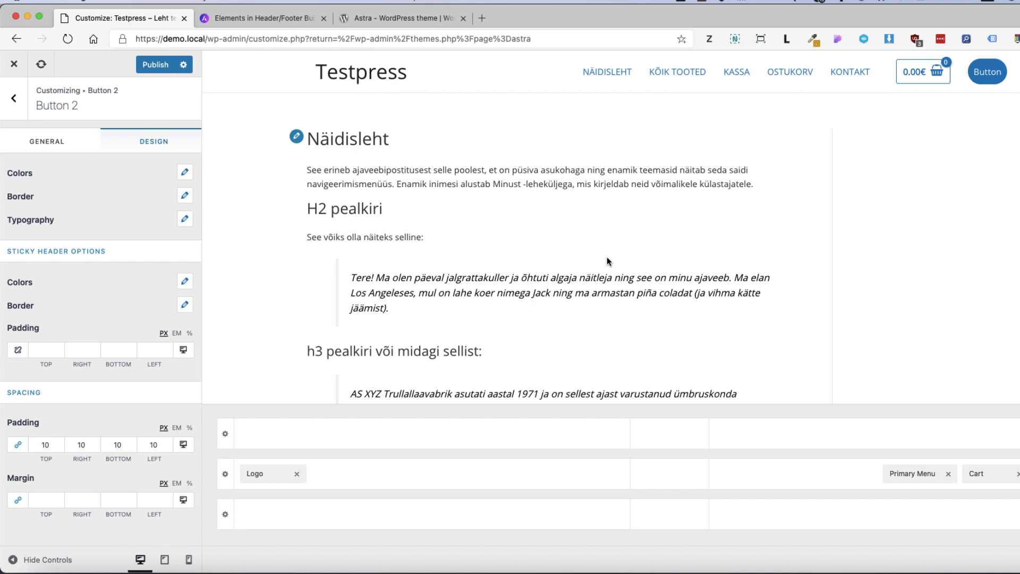
pyautogui.scroll(-3, 669, 332)
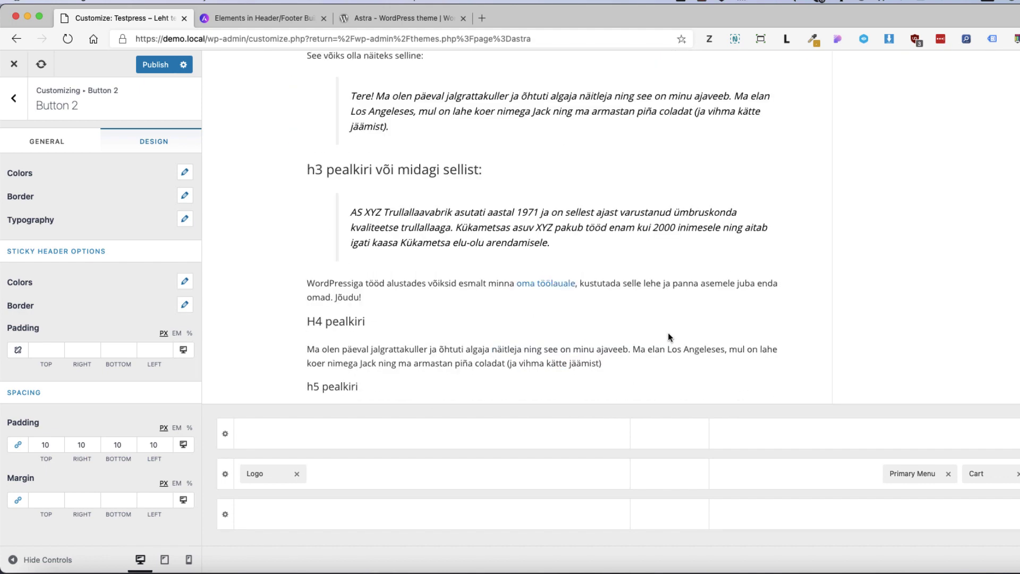
pyautogui.scroll(3, 668, 332)
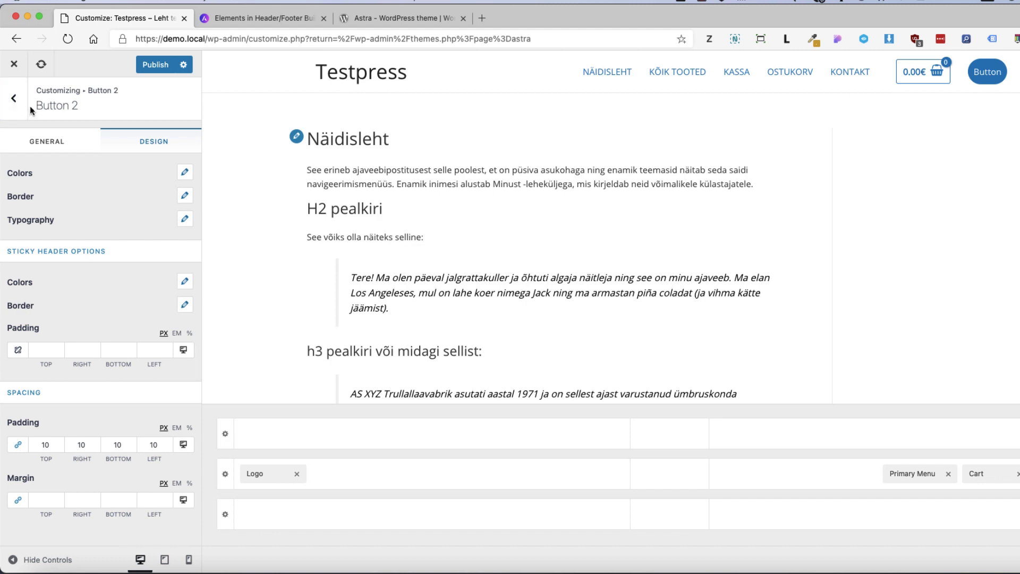
# Back out of the Button 2 and Header Builder panels and open the Footer Builder
pyautogui.click(10, 103)
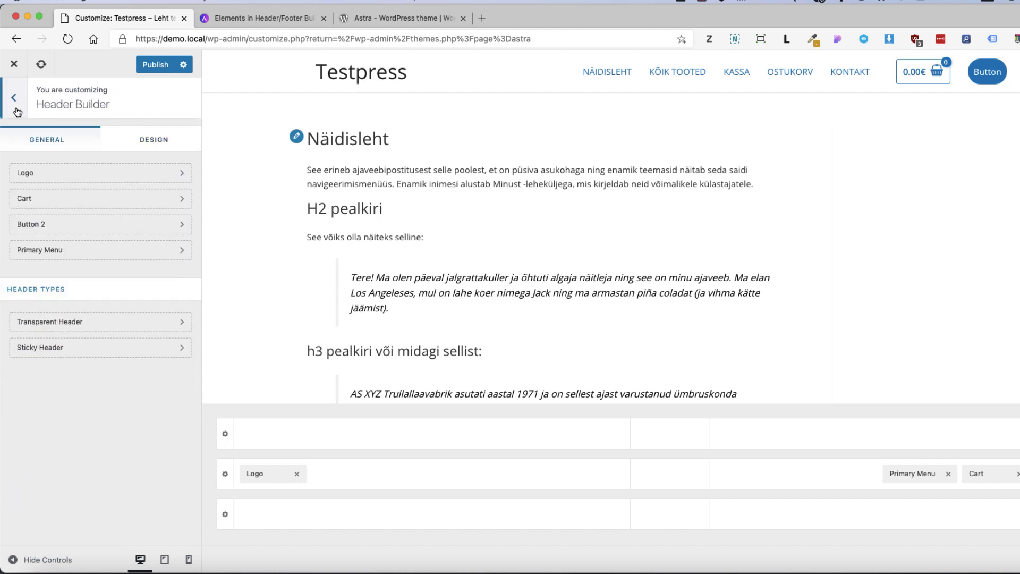
pyautogui.click(15, 107)
pyautogui.click(50, 317)
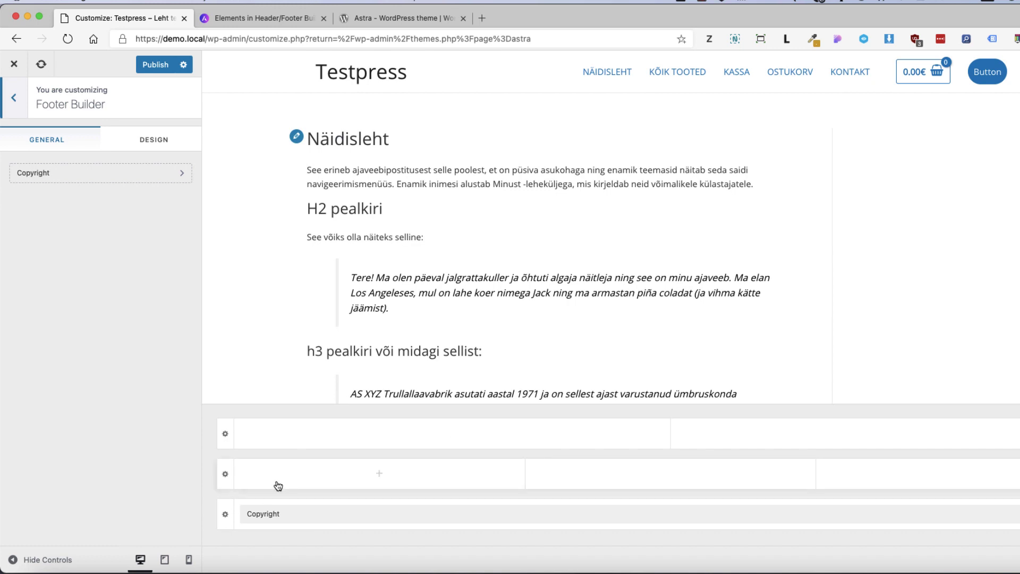
# Try several Primary Footer column layouts, returning to three equal columns
pyautogui.click(226, 475)
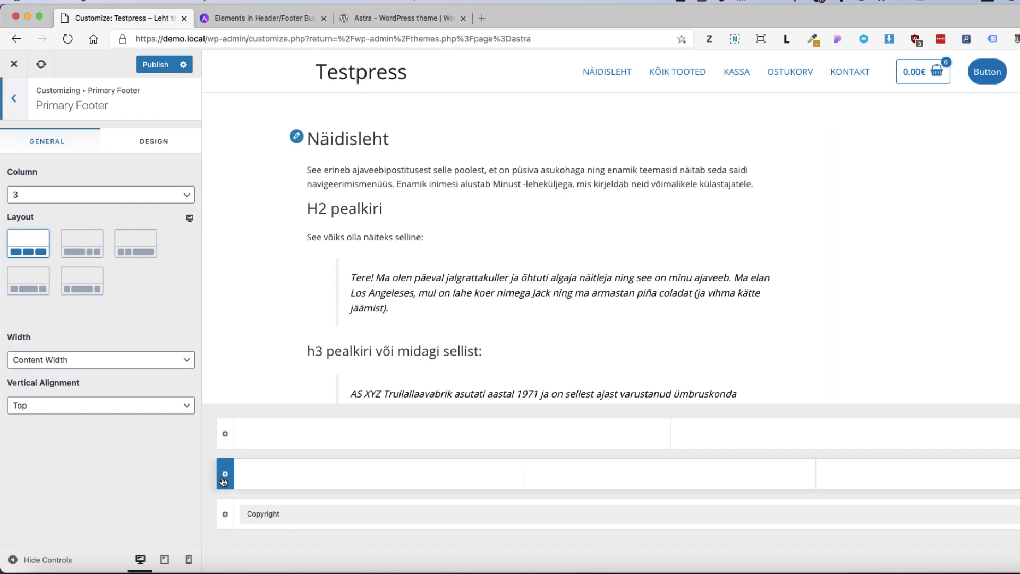
pyautogui.click(81, 245)
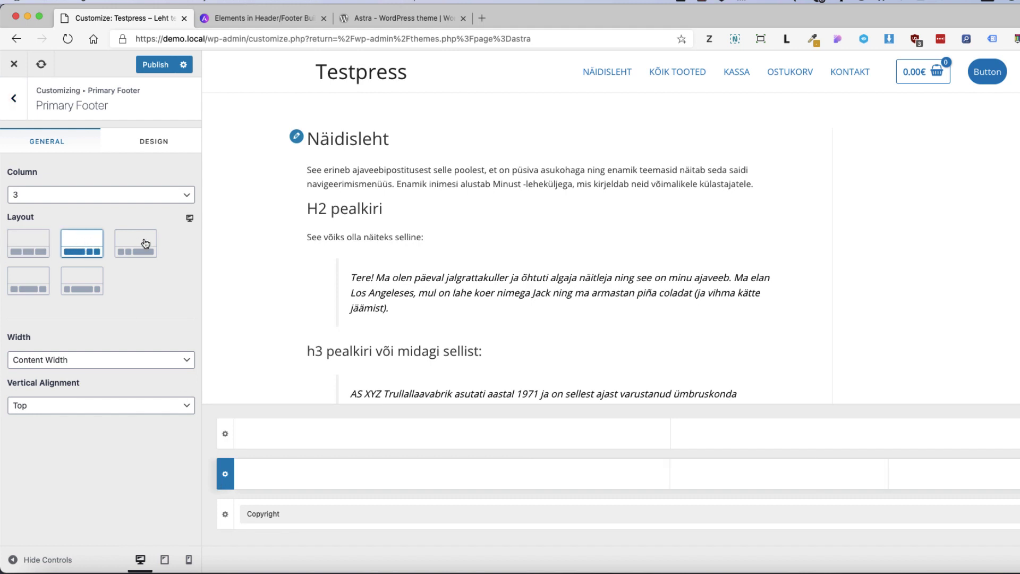
pyautogui.click(145, 243)
pyautogui.click(69, 287)
pyautogui.click(25, 287)
pyautogui.click(21, 243)
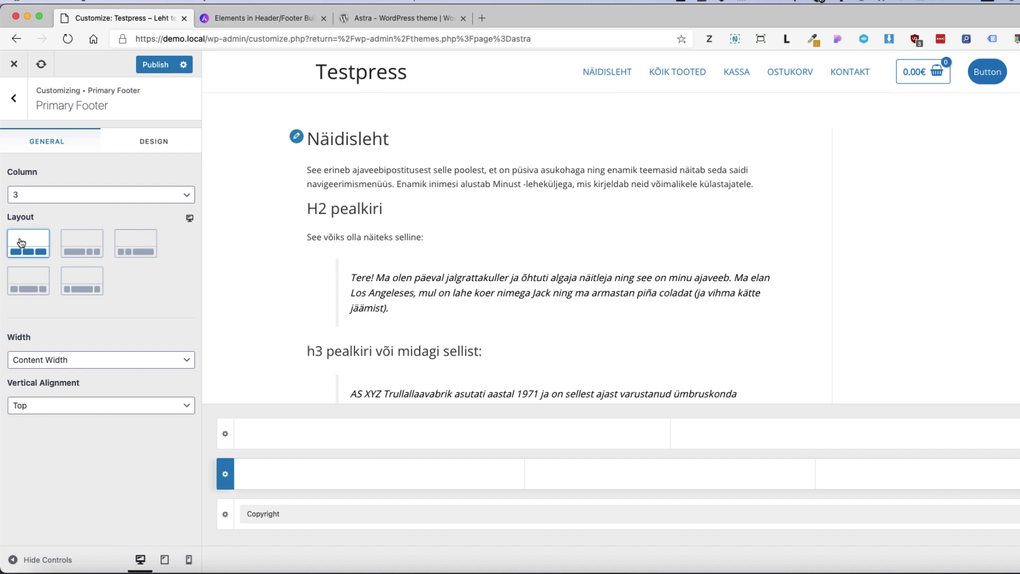
# Set the Below Footer row to 2 columns
pyautogui.click(225, 433)
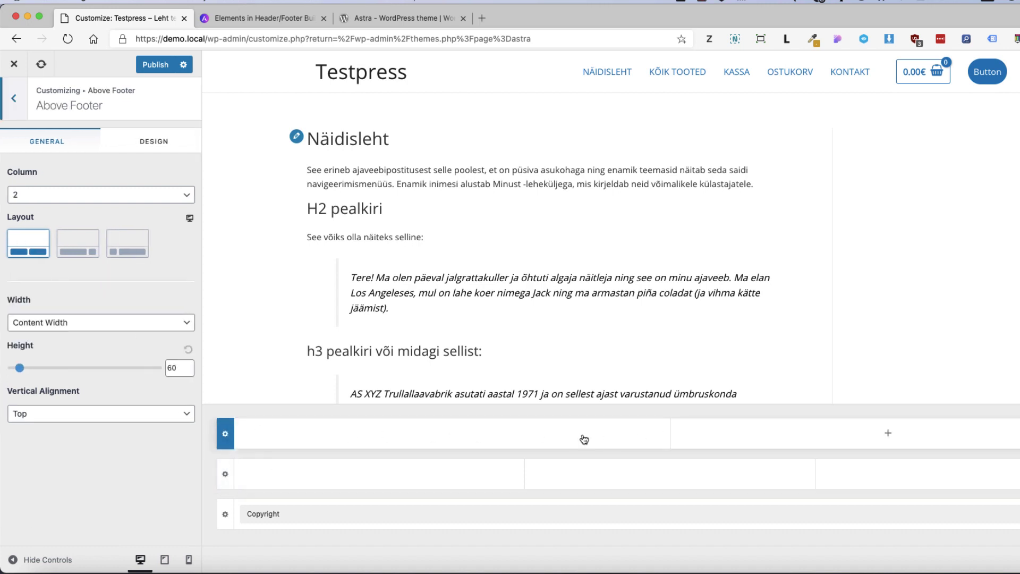
pyautogui.click(225, 515)
pyautogui.click(91, 195)
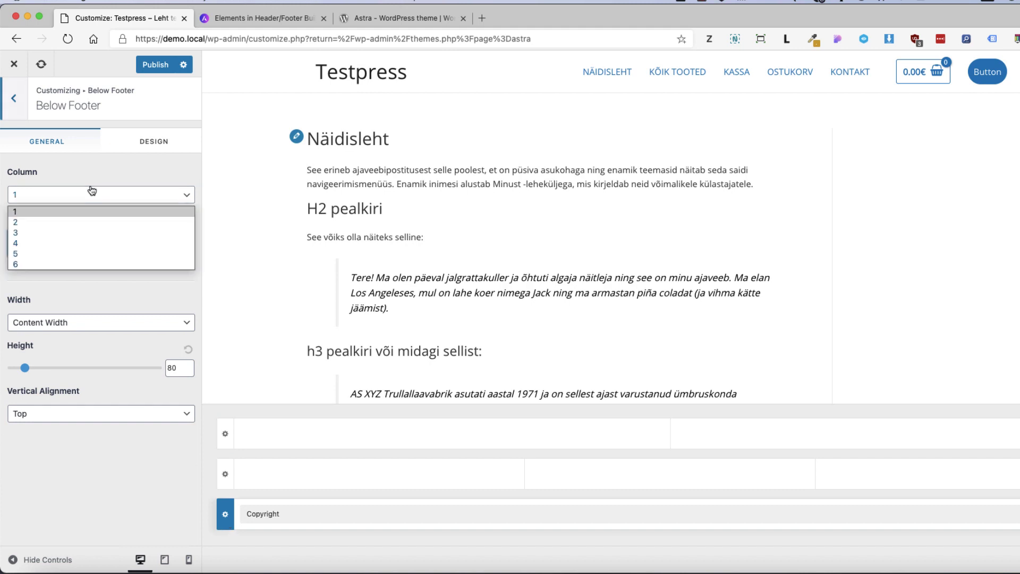
pyautogui.click(33, 219)
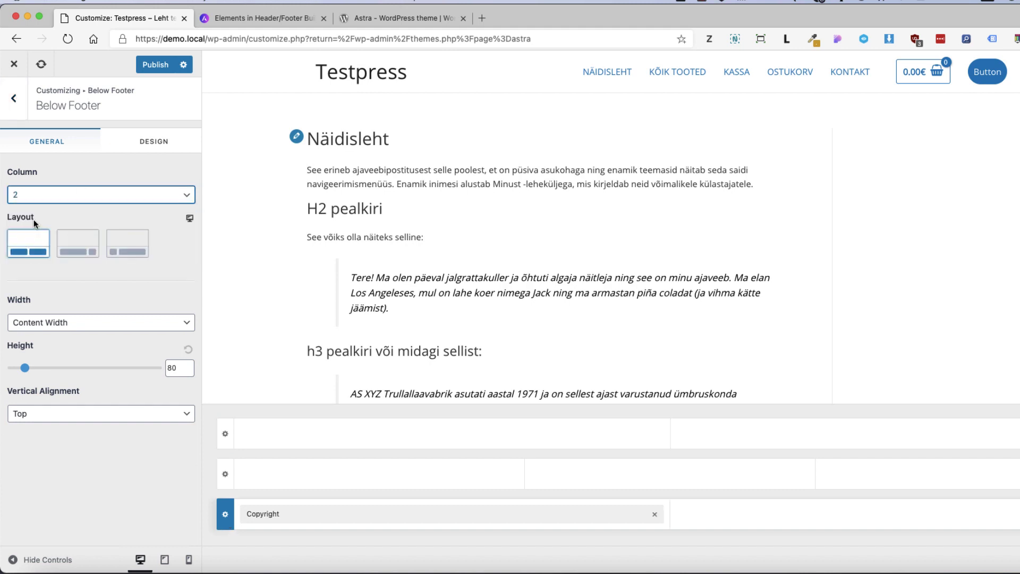
# Cycle the Primary Footer column count through 5 and 2, settling on 3 with Content Width
pyautogui.click(225, 474)
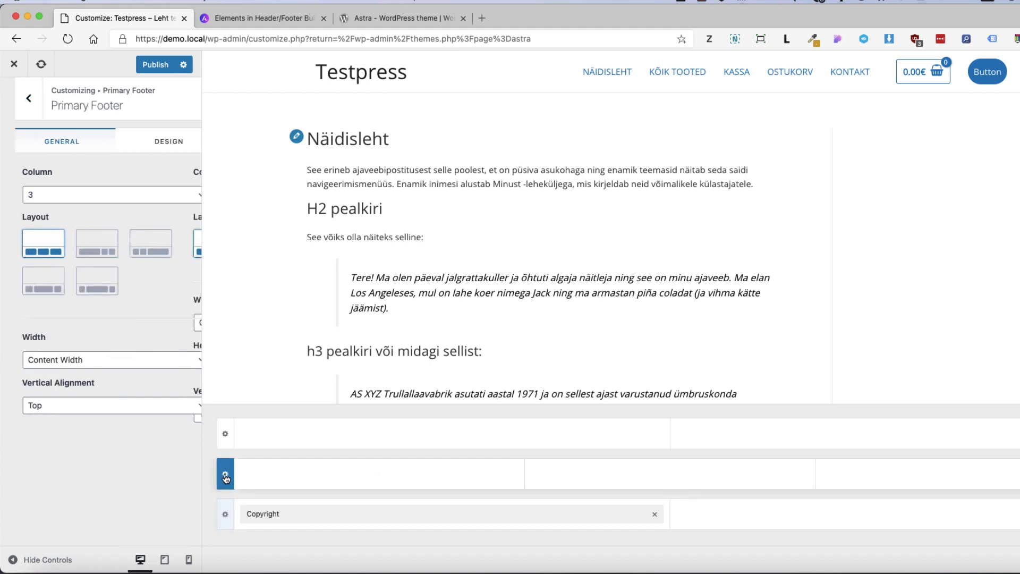
pyautogui.click(71, 192)
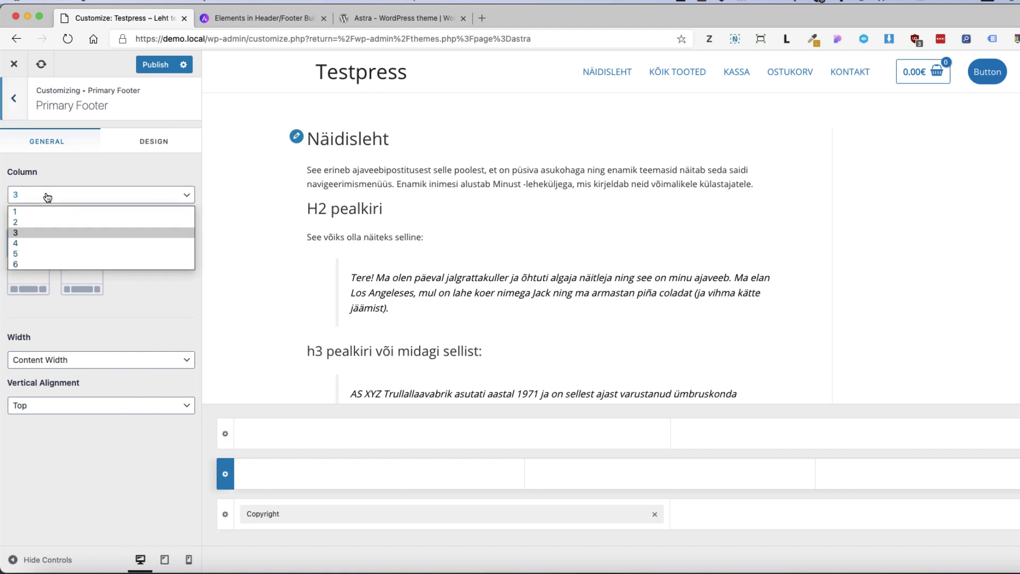
pyautogui.click(22, 254)
pyautogui.click(92, 200)
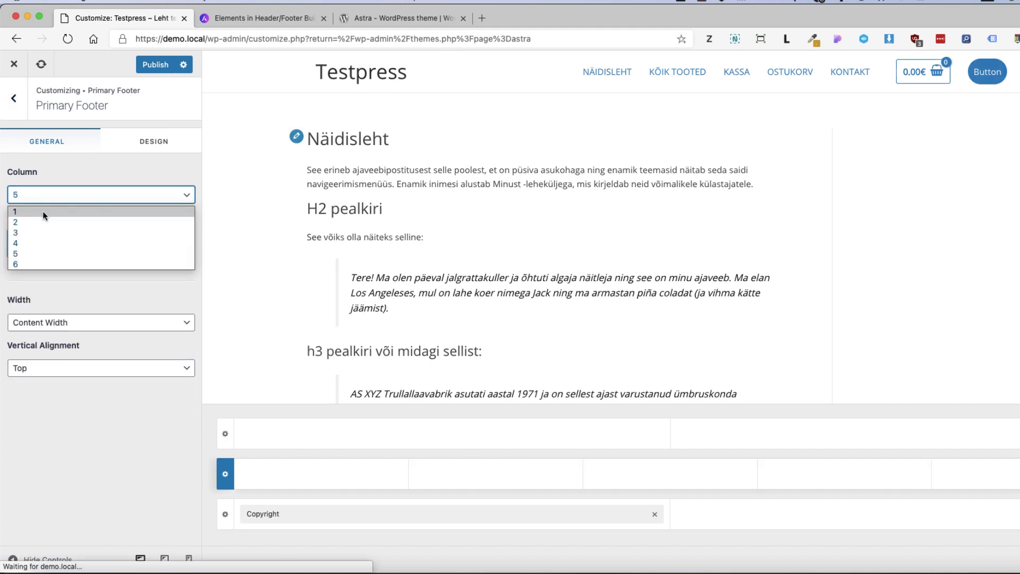
pyautogui.click(32, 219)
pyautogui.click(68, 197)
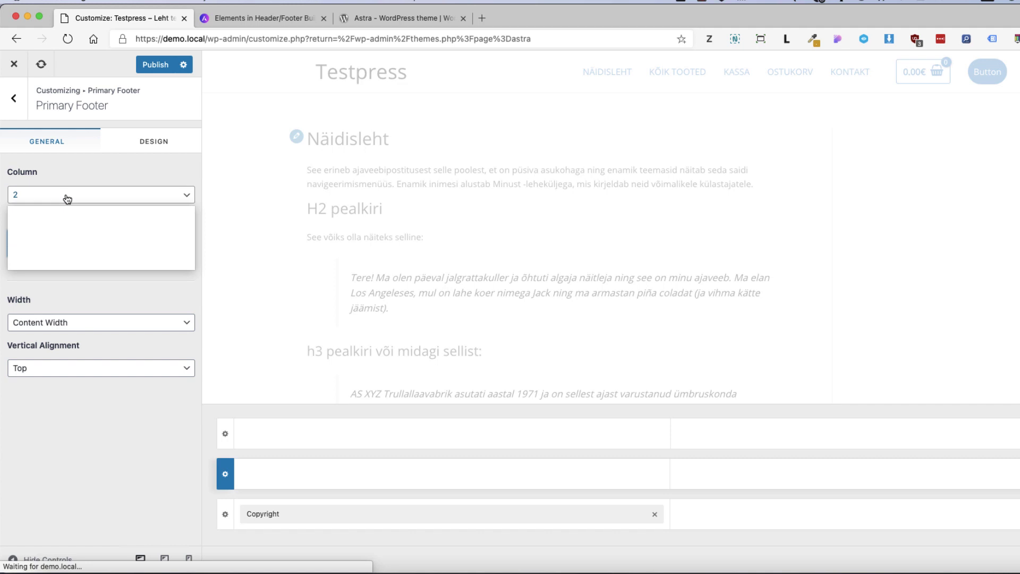
pyautogui.click(30, 232)
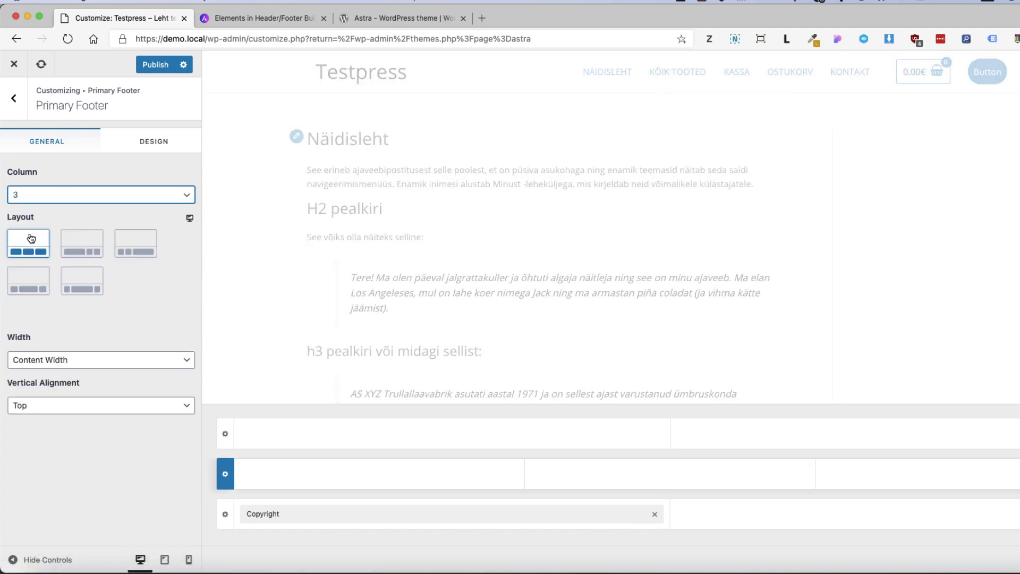
pyautogui.click(63, 360)
pyautogui.click(79, 388)
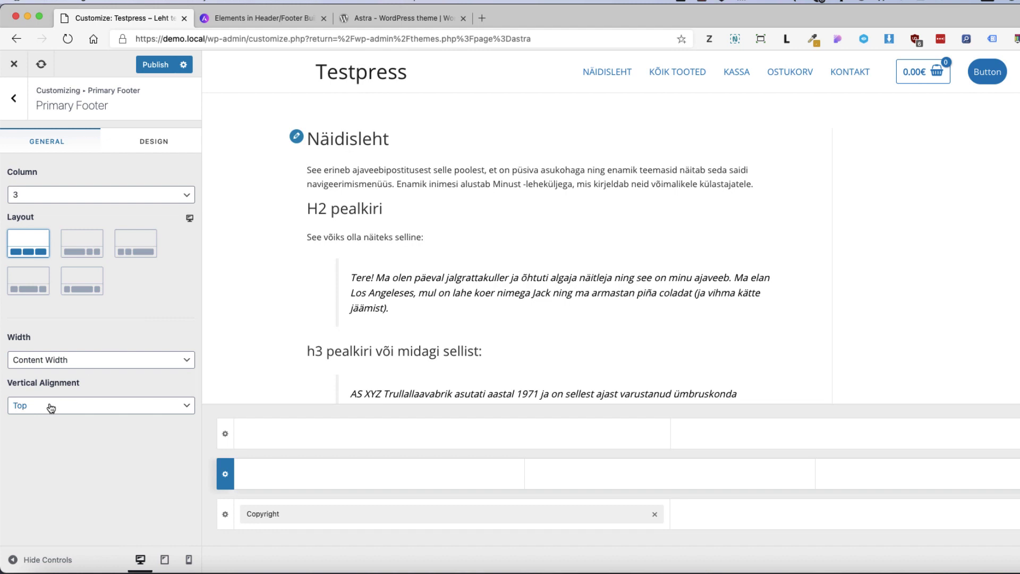
# View the Primary Footer's Design tab and scroll through its border, background and spacing options
pyautogui.click(163, 142)
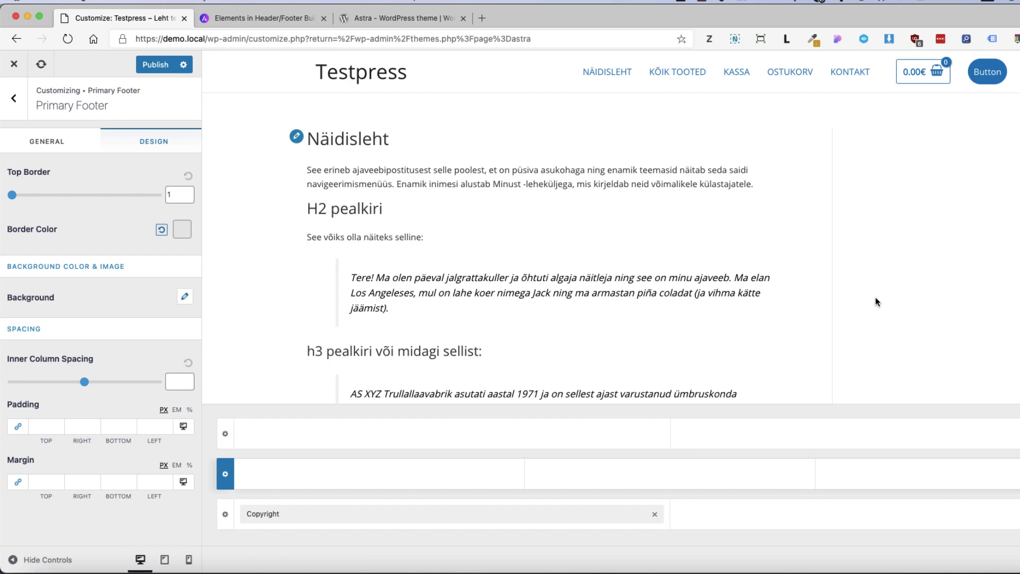
pyautogui.scroll(-15, 876, 301)
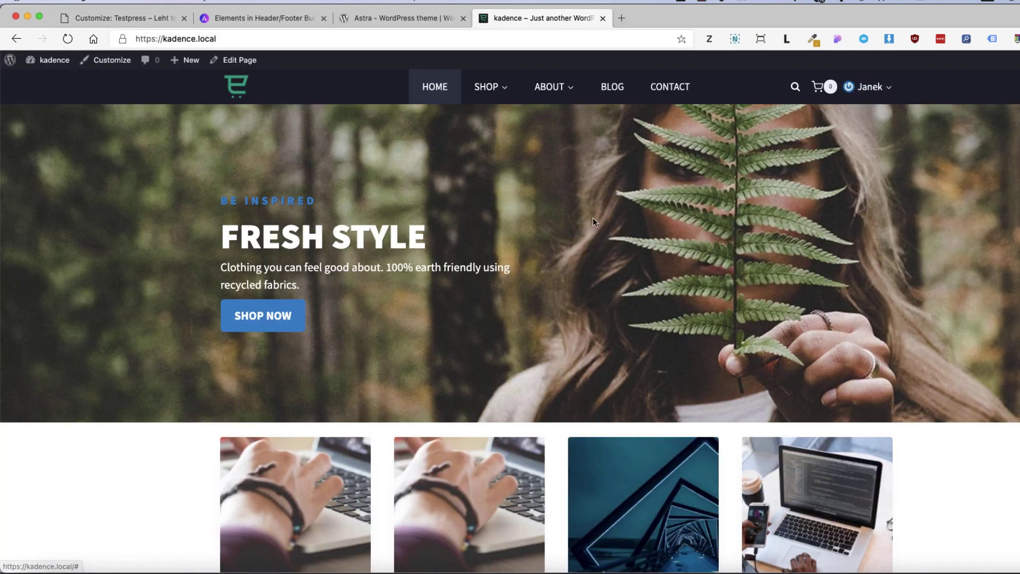
# Log out of the Kadence demo account and bring up the login popup on My Account
pyautogui.moveTo(872, 88)
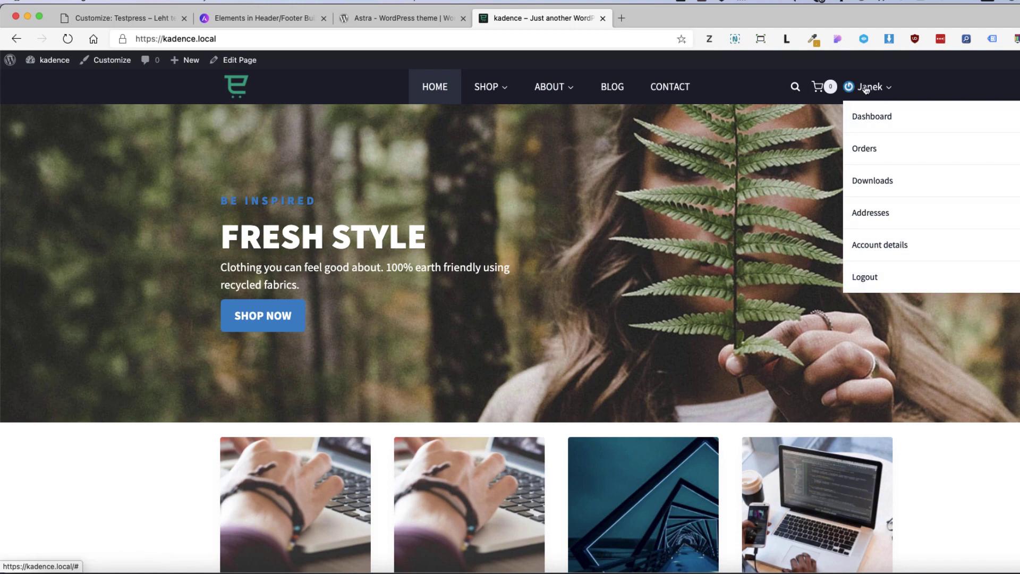
pyautogui.click(867, 277)
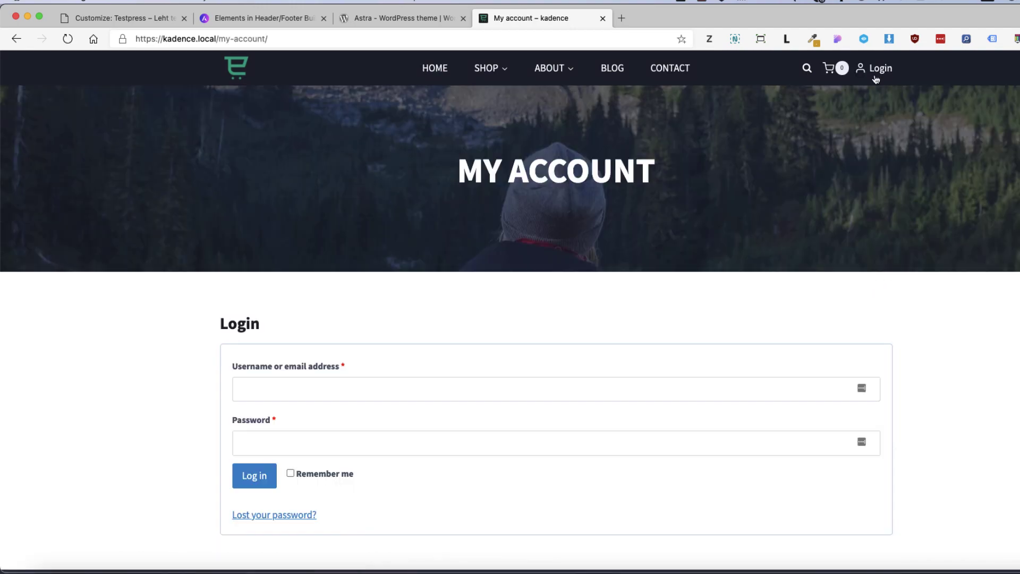
pyautogui.click(875, 77)
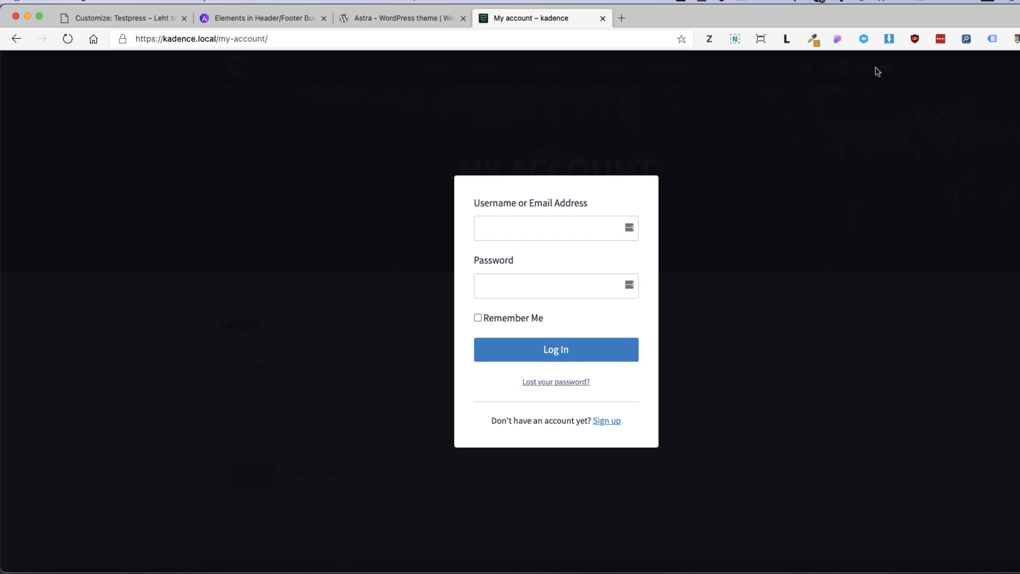
# Switch back to the Customize: Testpress tab with the Primary Footer design settings
pyautogui.press('super+1')
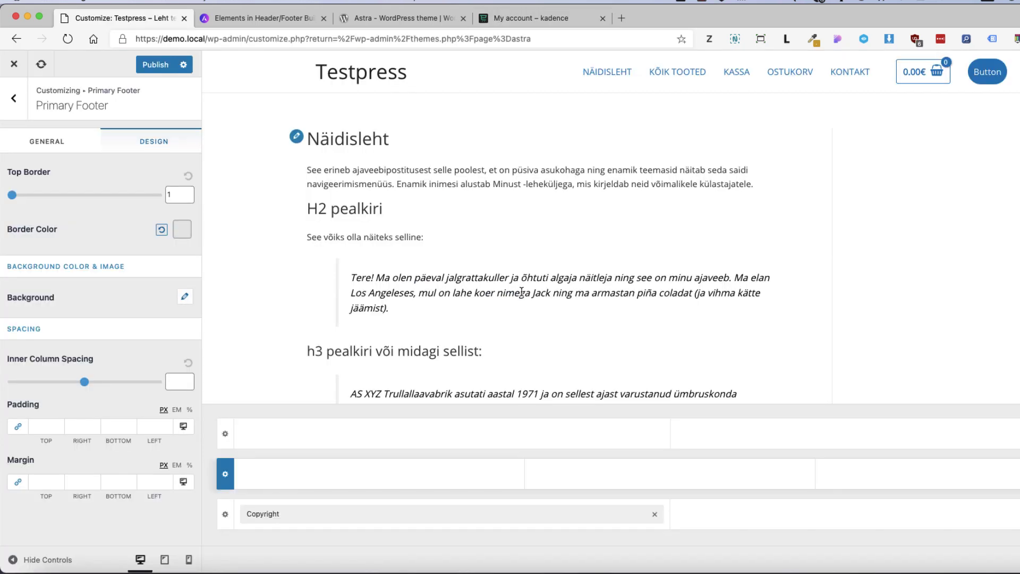